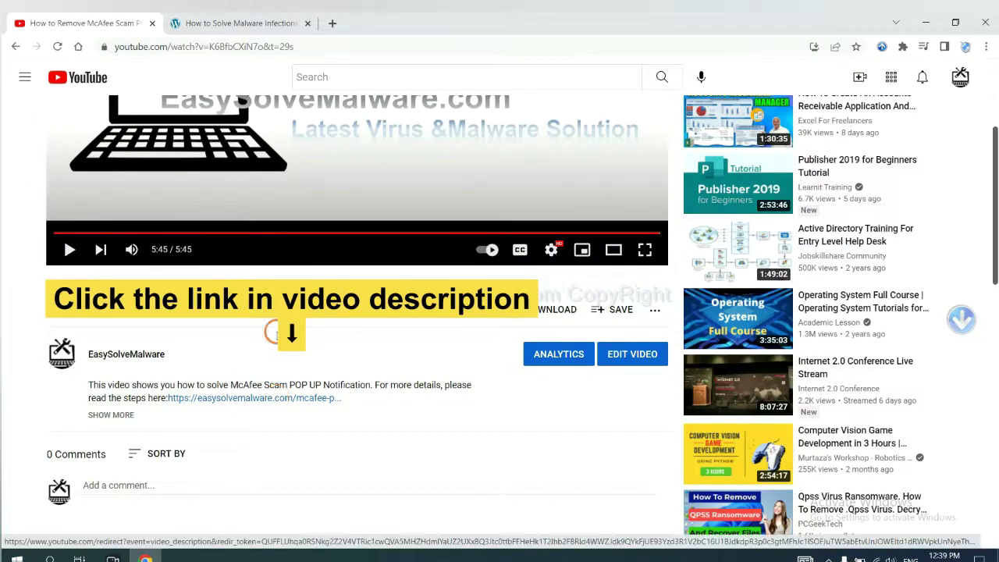
# - Download SpyHunter for Windows from the easysolvemalware.com malware removal page and run the downloaded installer
pyautogui.click(290, 22)
pyautogui.scroll(-3, 993, 278)
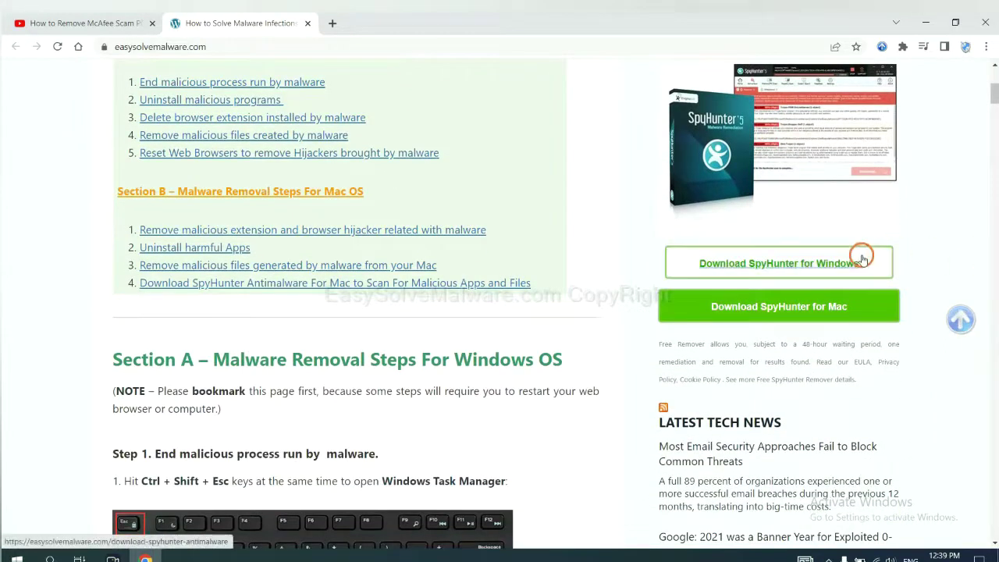
pyautogui.click(849, 261)
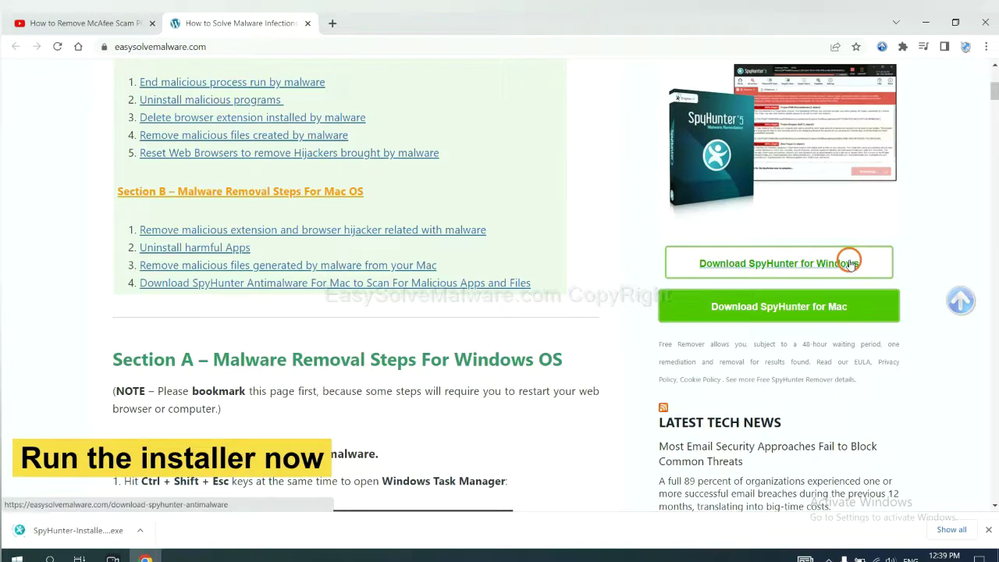
pyautogui.click(65, 531)
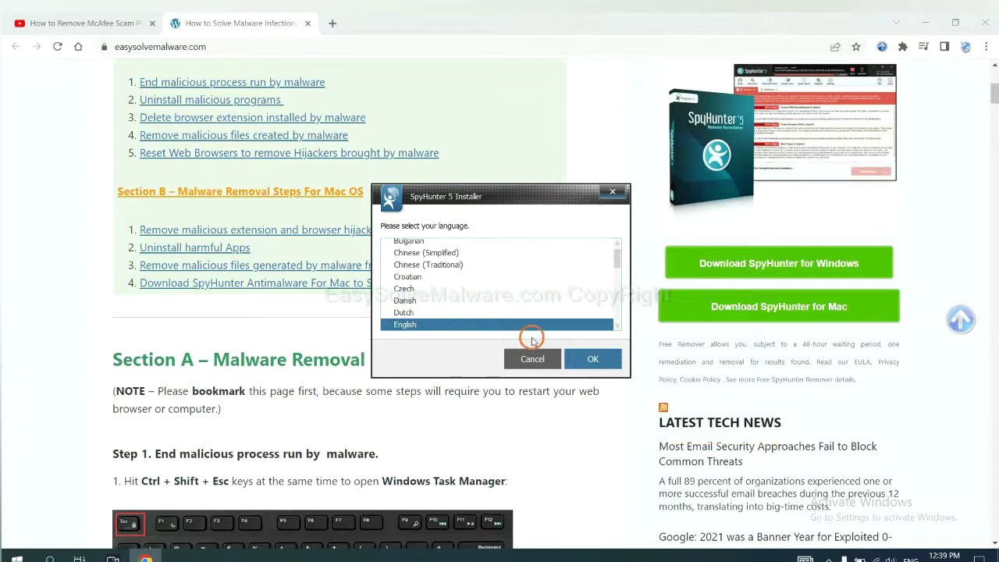
# - Install SpyHunter 5 in English, accepting the EULA and Privacy Policy, and finish the setup
pyautogui.click(582, 359)
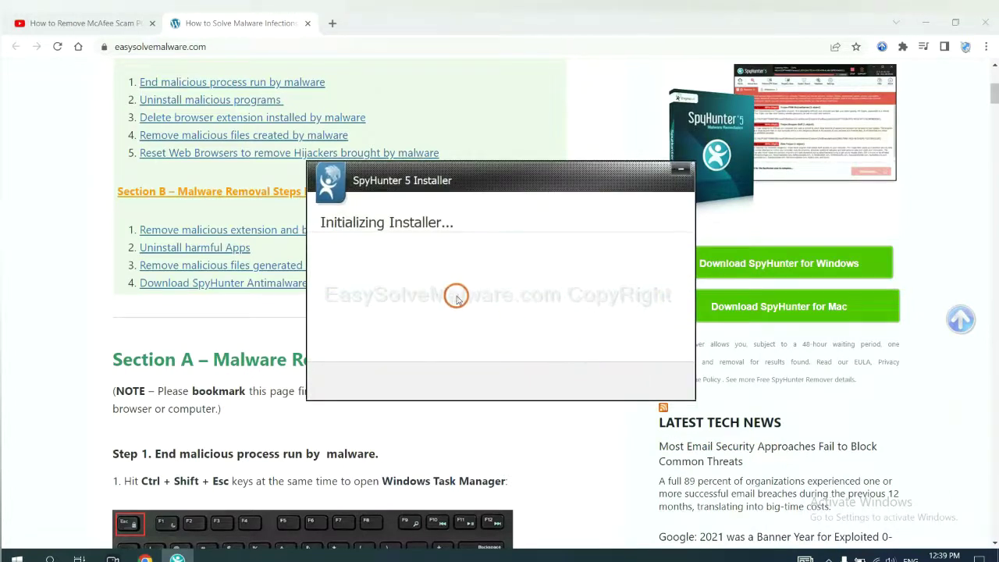
pyautogui.click(425, 296)
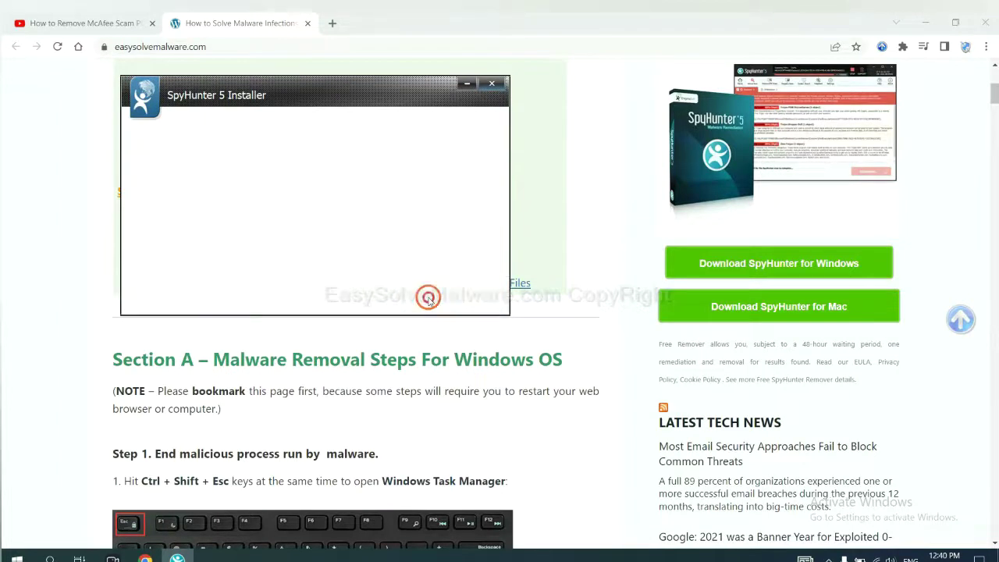
pyautogui.click(324, 262)
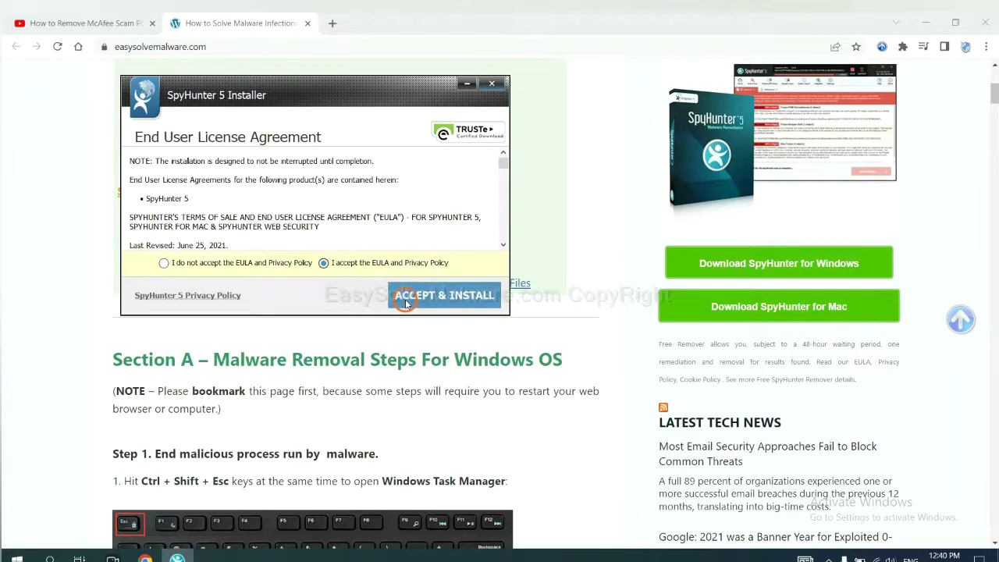
pyautogui.click(405, 302)
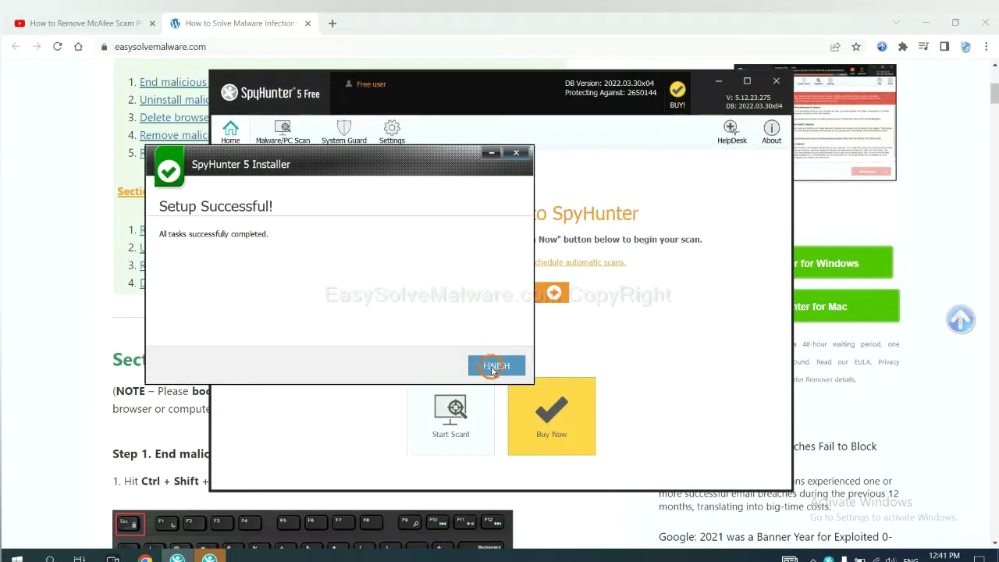
pyautogui.click(495, 364)
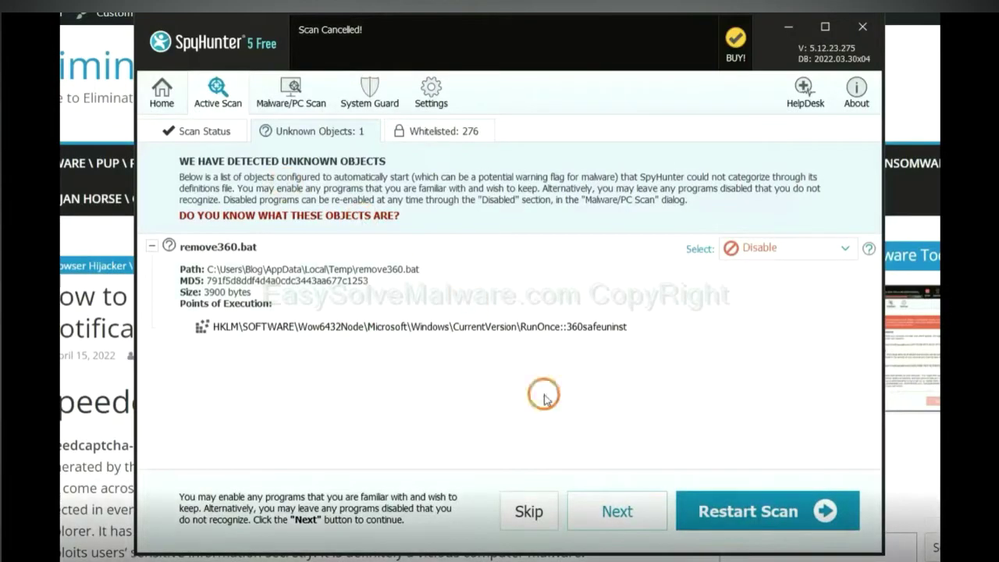
# - Proceed past the scan's unknown objects with remove360.bat left set to Disable
pyautogui.click(619, 509)
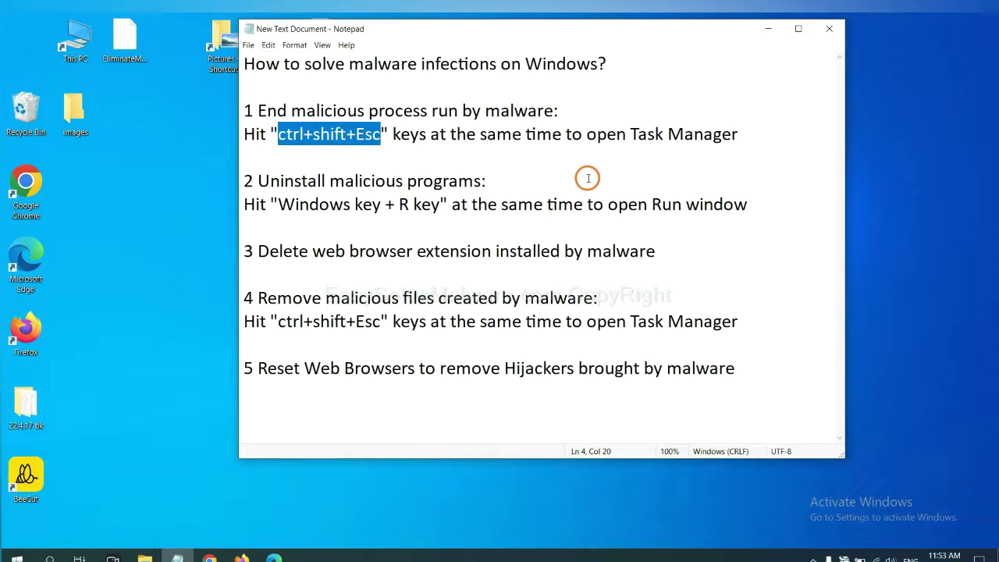
# - Highlight the key combination in step 1 of the malware removal notes and open Task Manager
pyautogui.click(355, 135)
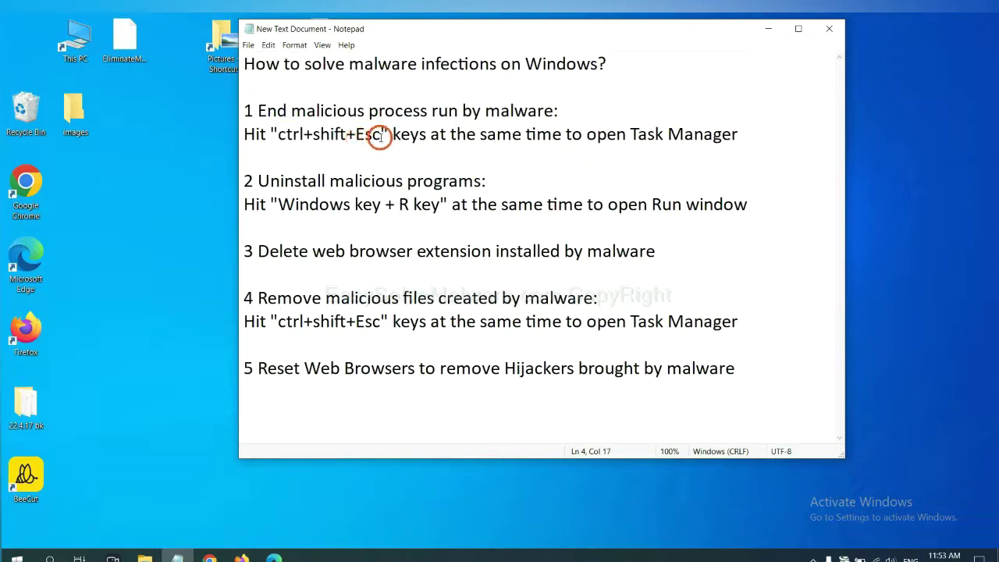
pyautogui.moveTo(380, 135); pyautogui.dragTo(279, 137)
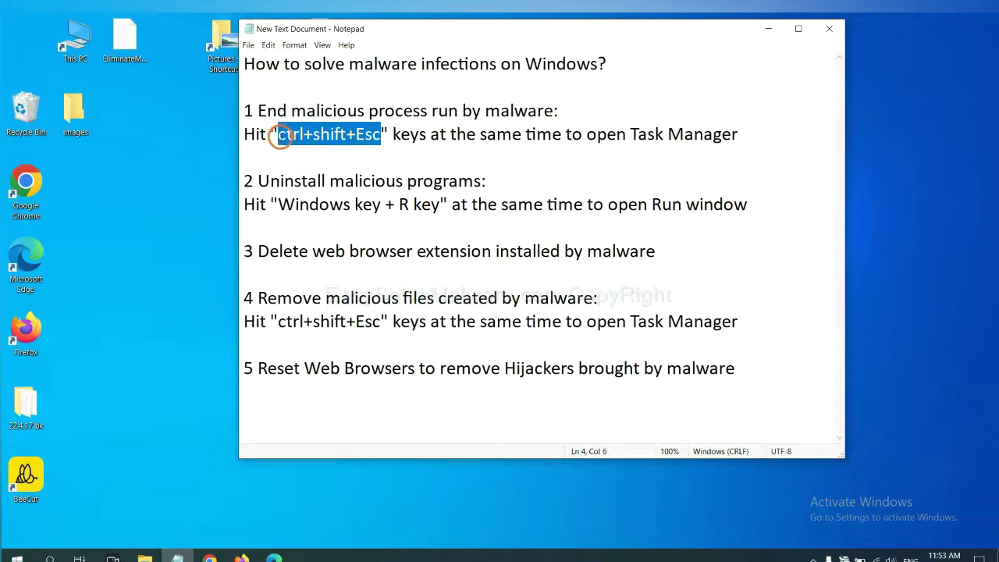
pyautogui.hotkey('ctrl', 'shift', 'Escape')
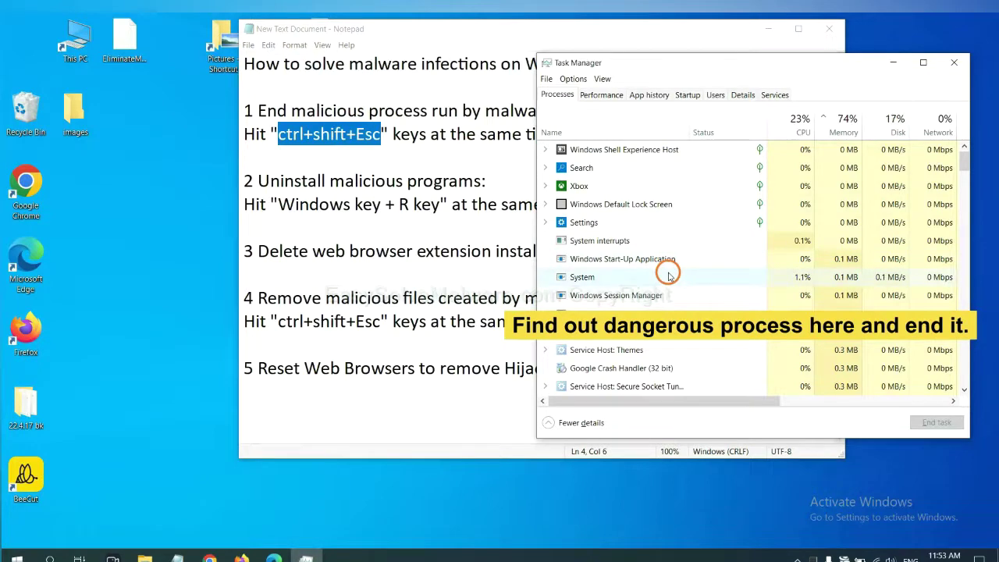
# - Try to end the Usermode Font Driver Host process and close Task Manager
pyautogui.click(669, 276)
pyautogui.click(665, 313)
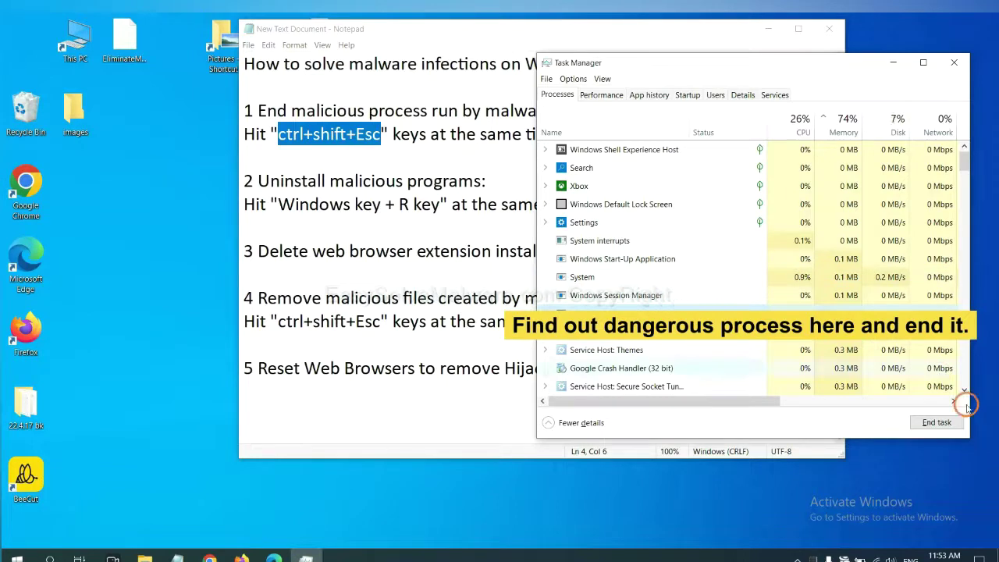
pyautogui.click(945, 423)
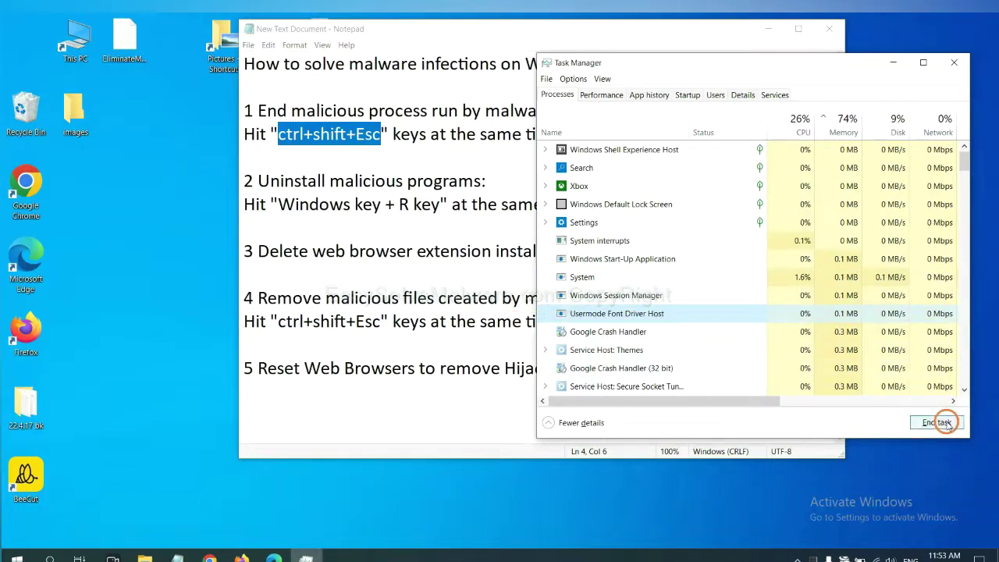
pyautogui.click(953, 62)
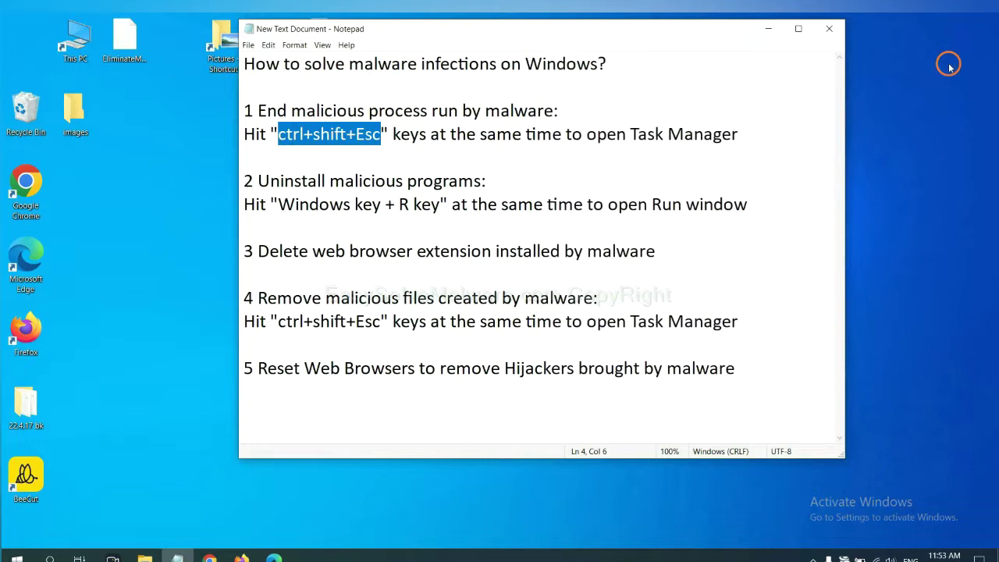
# - Highlight the key combination in step 2 of the notes and open the Run window, moving it beside the text
pyautogui.click(459, 202)
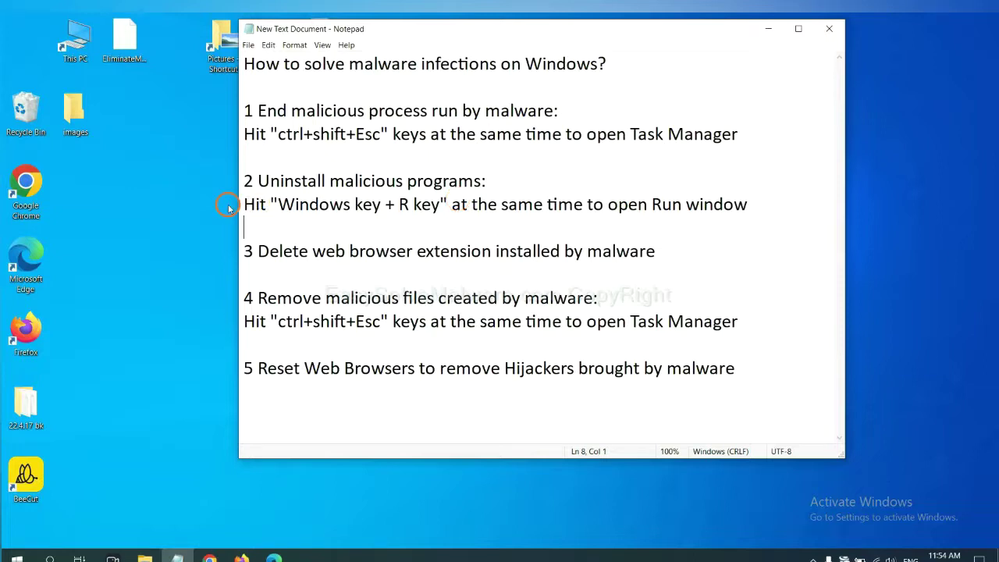
pyautogui.click(281, 207)
pyautogui.moveTo(282, 207); pyautogui.dragTo(435, 217)
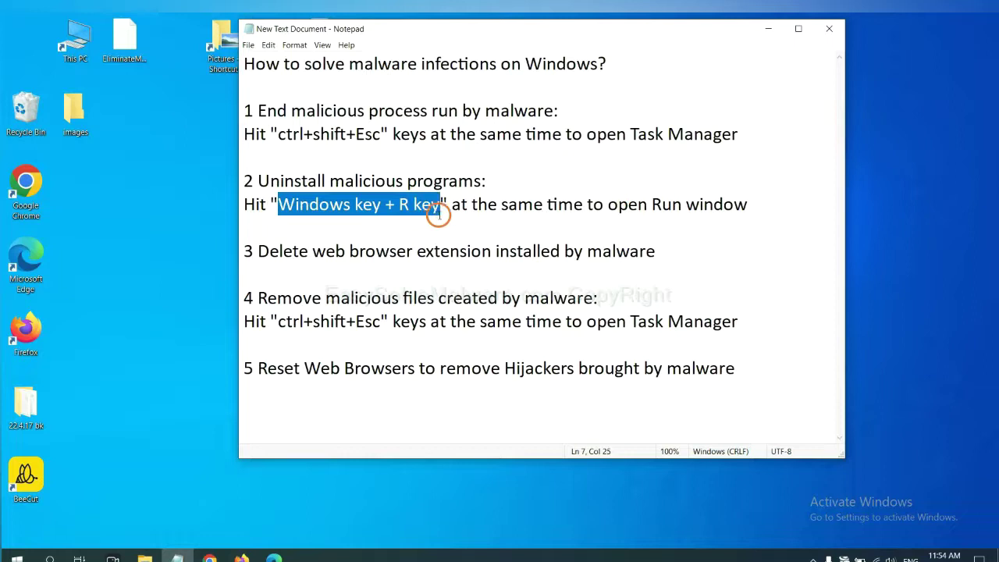
pyautogui.press('super+r')
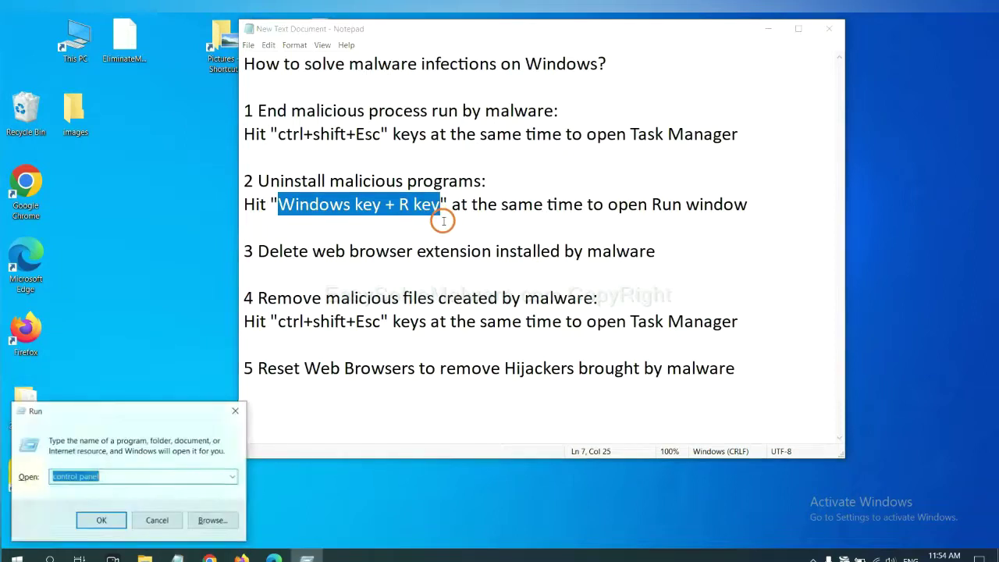
pyautogui.moveTo(114, 419); pyautogui.dragTo(763, 186)
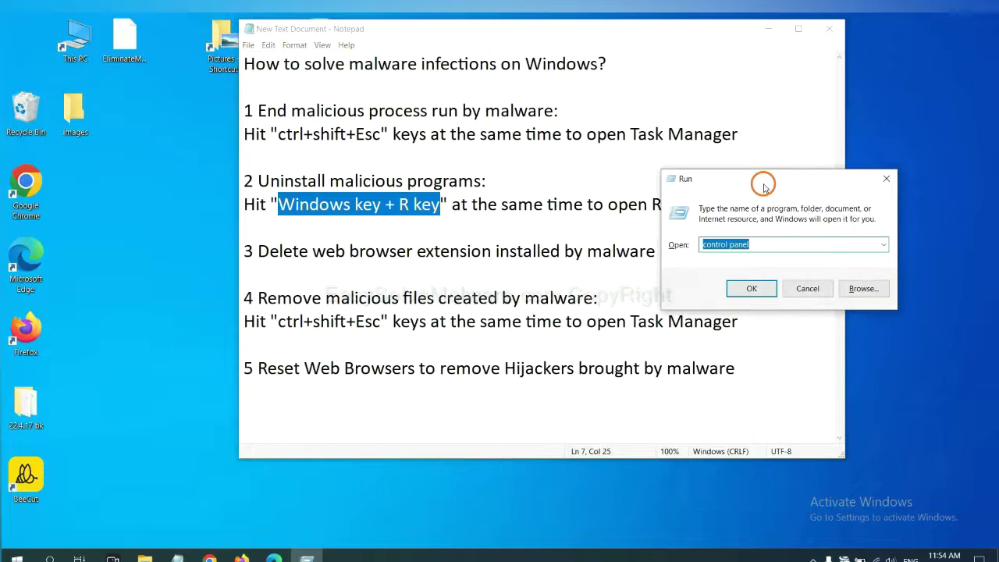
# - Open Control Panel by running the command "control panel"
pyautogui.click(769, 244)
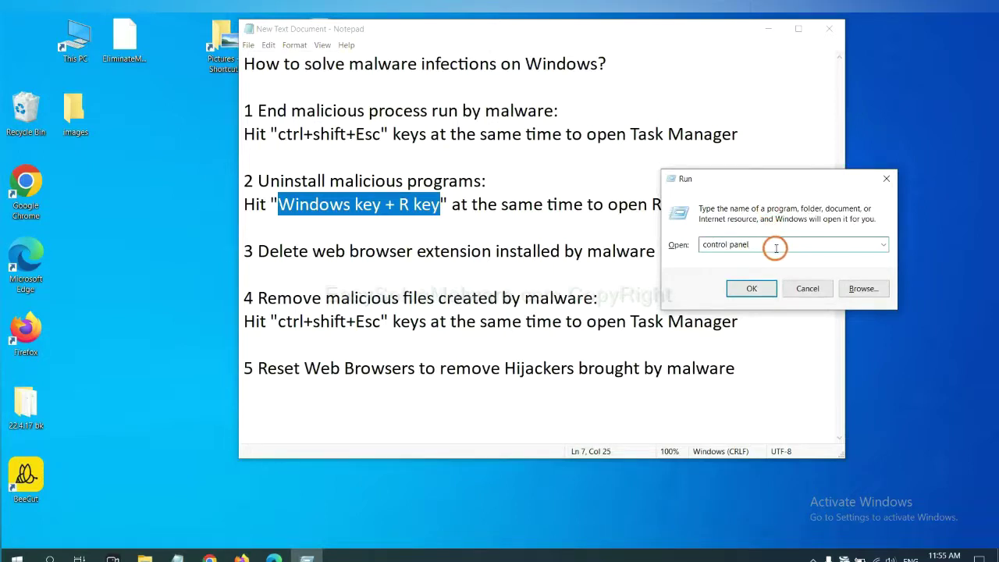
pyautogui.moveTo(768, 245); pyautogui.dragTo(676, 246)
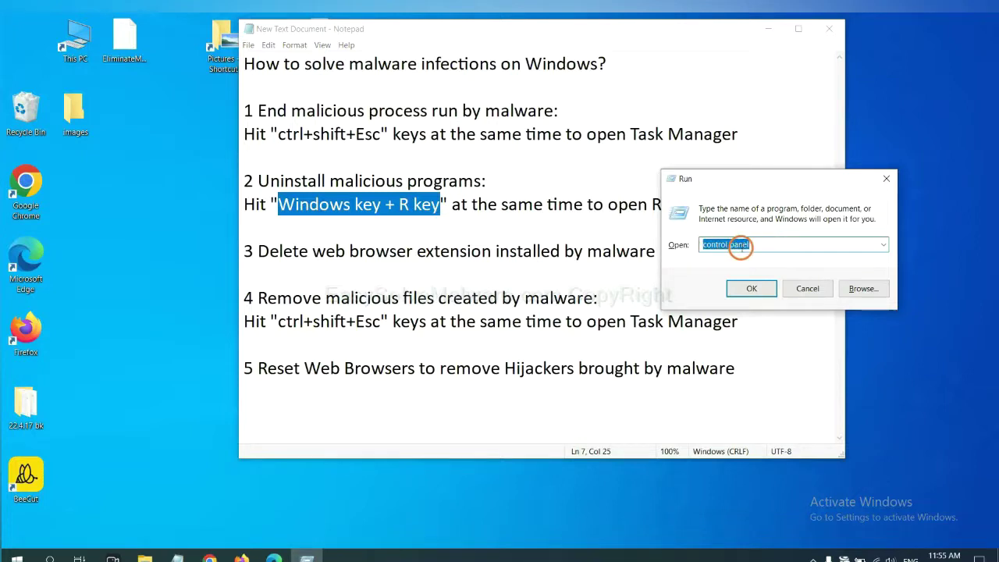
pyautogui.click(750, 290)
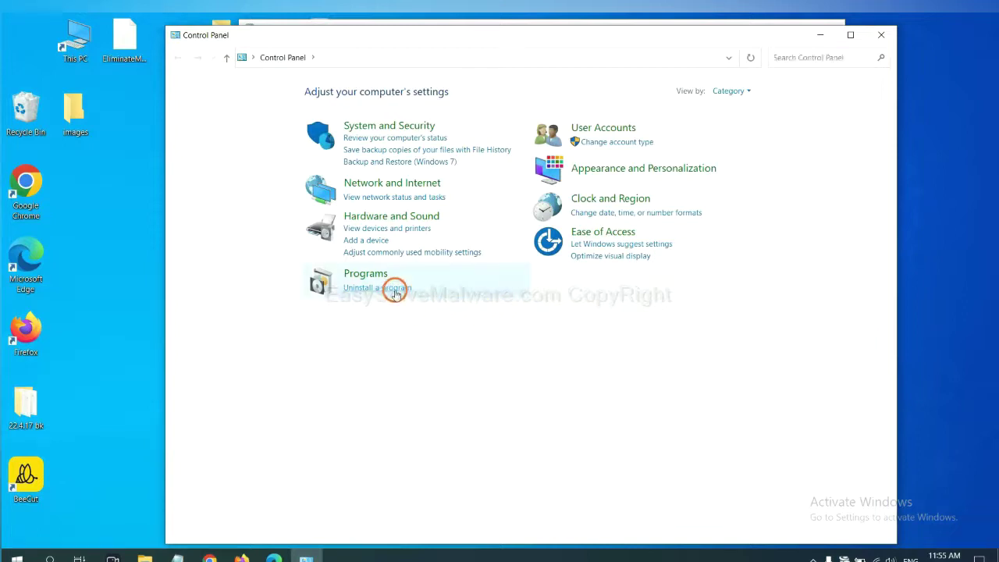
# - View the installed programs available for uninstalling, select Xiph.Org Open Codecs 0.85.17777, and close the window
pyautogui.click(396, 290)
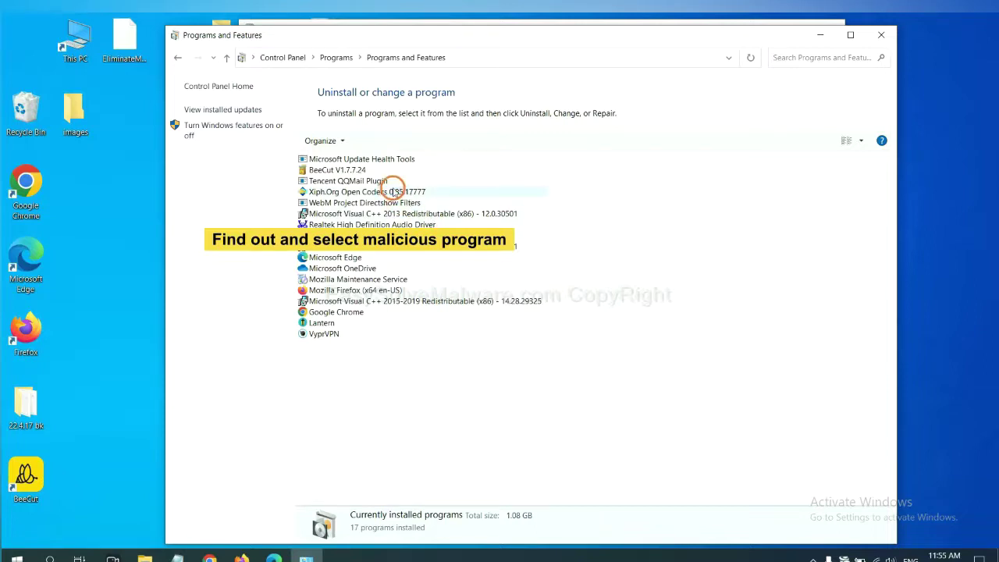
pyautogui.click(395, 192)
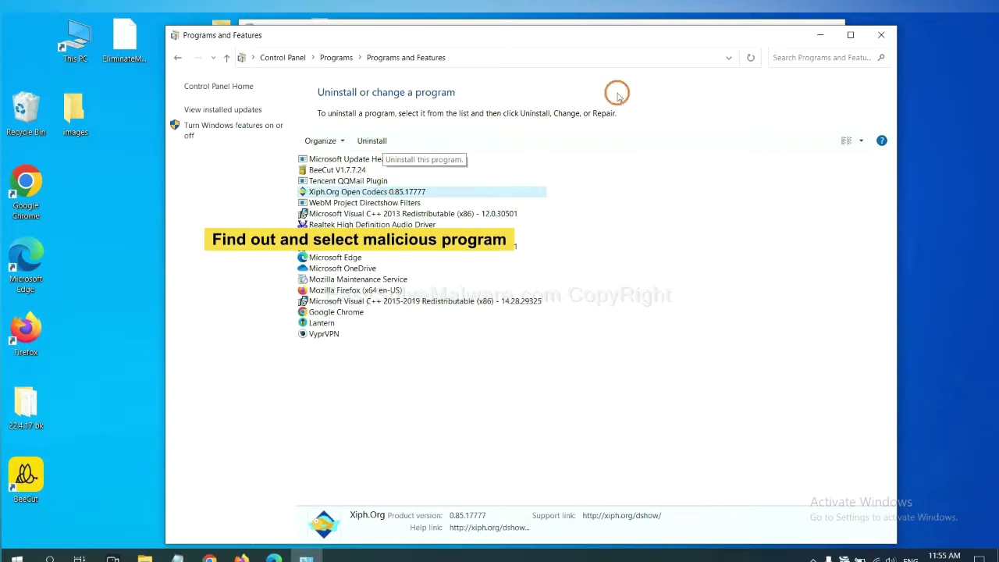
pyautogui.click(883, 34)
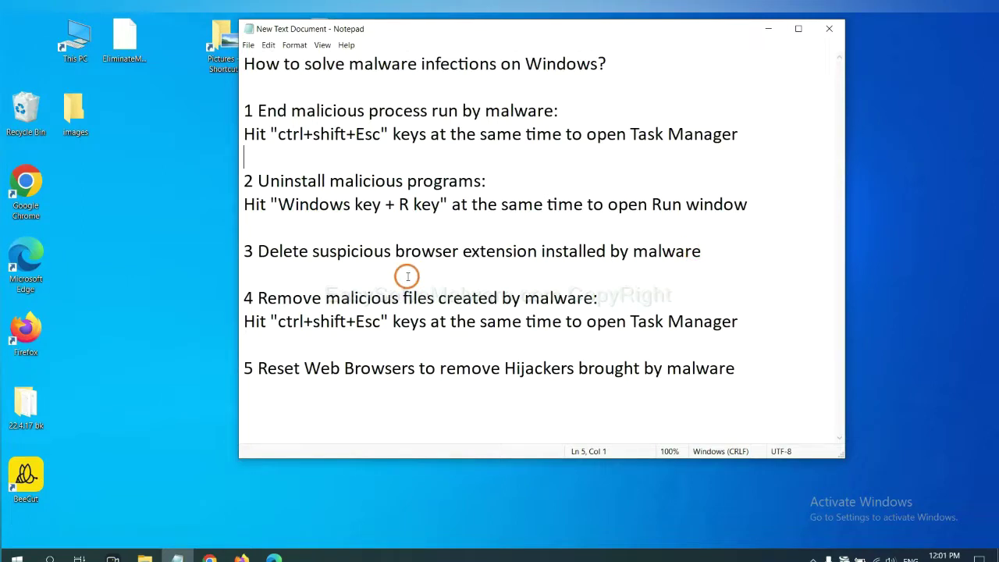
# - Switch to Google Chrome and open its Extensions page to check for suspicious extensions
pyautogui.click(209, 559)
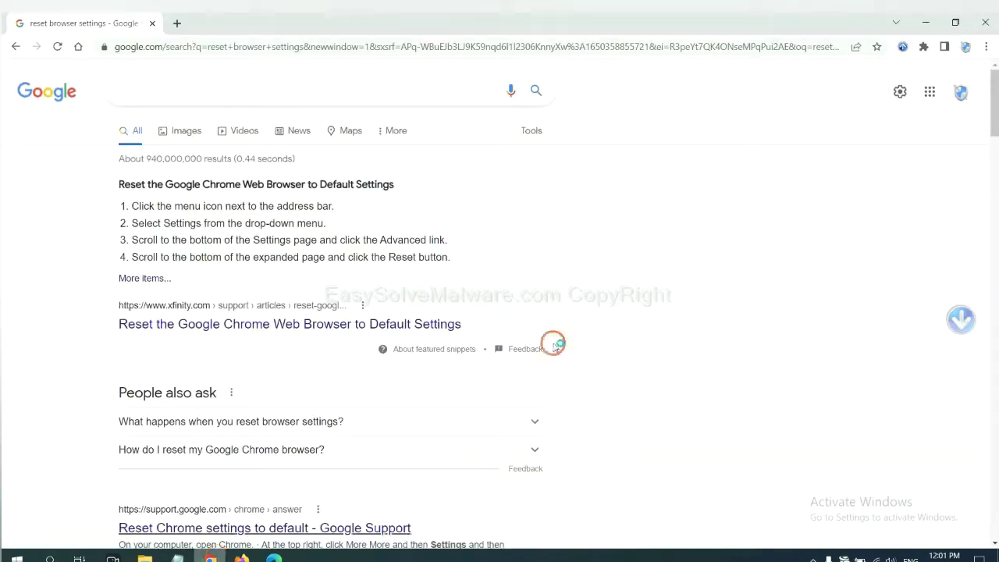
pyautogui.click(985, 48)
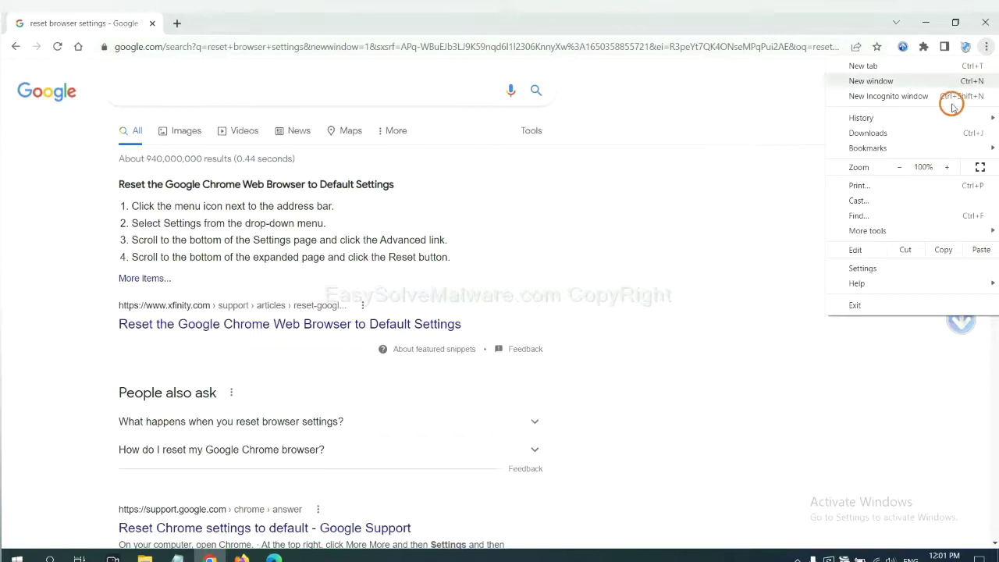
pyautogui.click(898, 231)
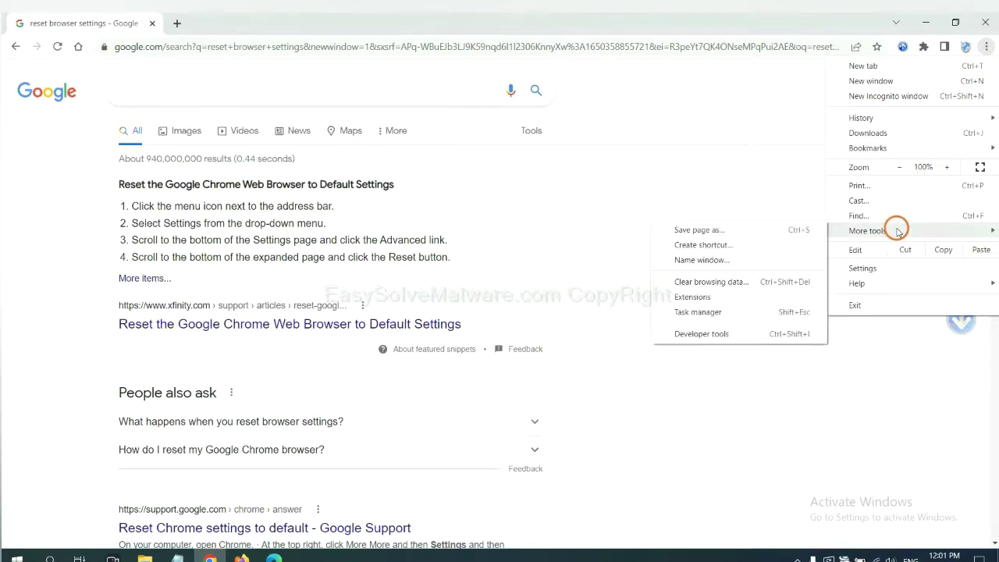
pyautogui.click(738, 297)
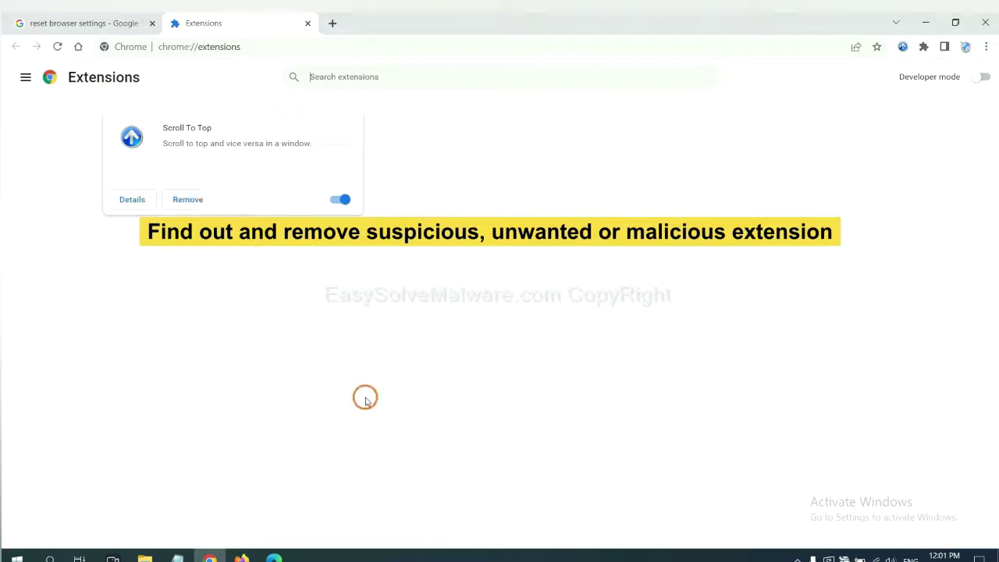
# - Switch to Firefox, open the list of installed add-ons, and show the available actions for the GIPHY for Firefox extension
pyautogui.click(241, 557)
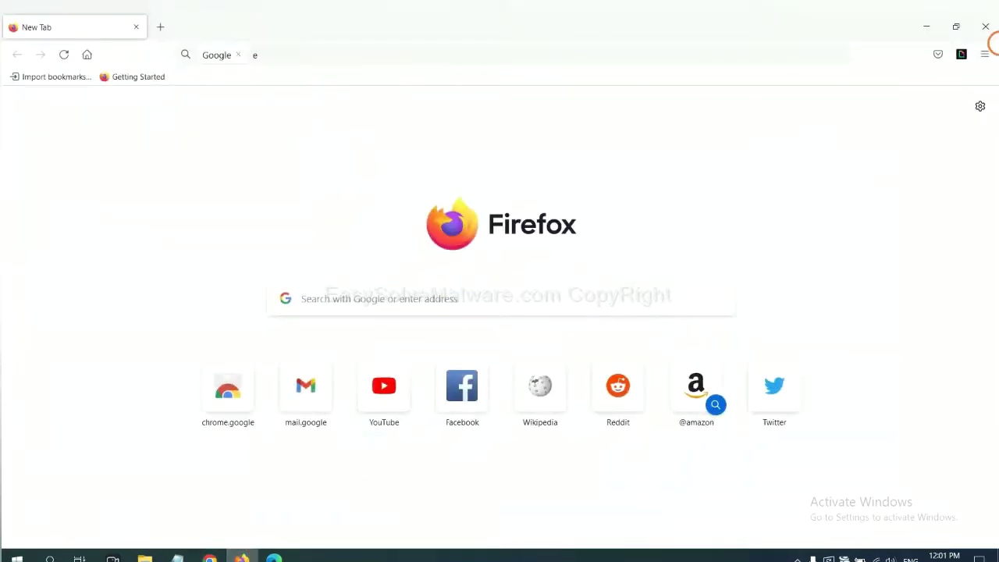
pyautogui.click(987, 55)
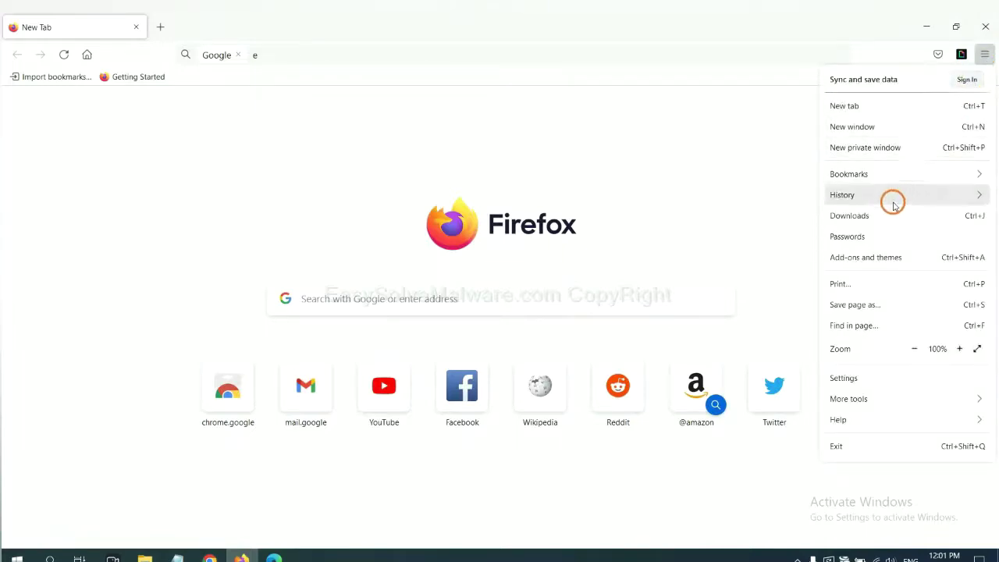
pyautogui.click(874, 266)
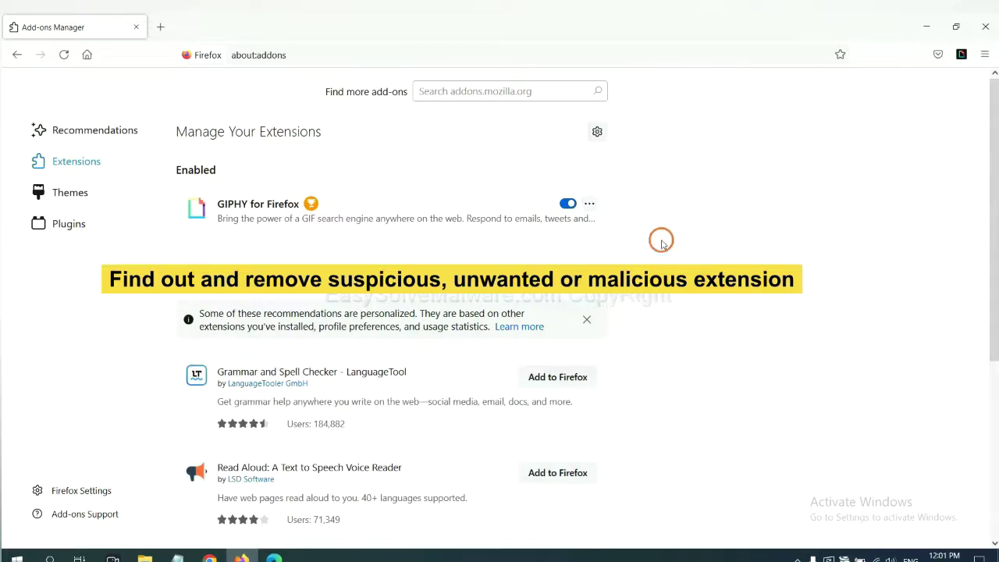
pyautogui.click(588, 204)
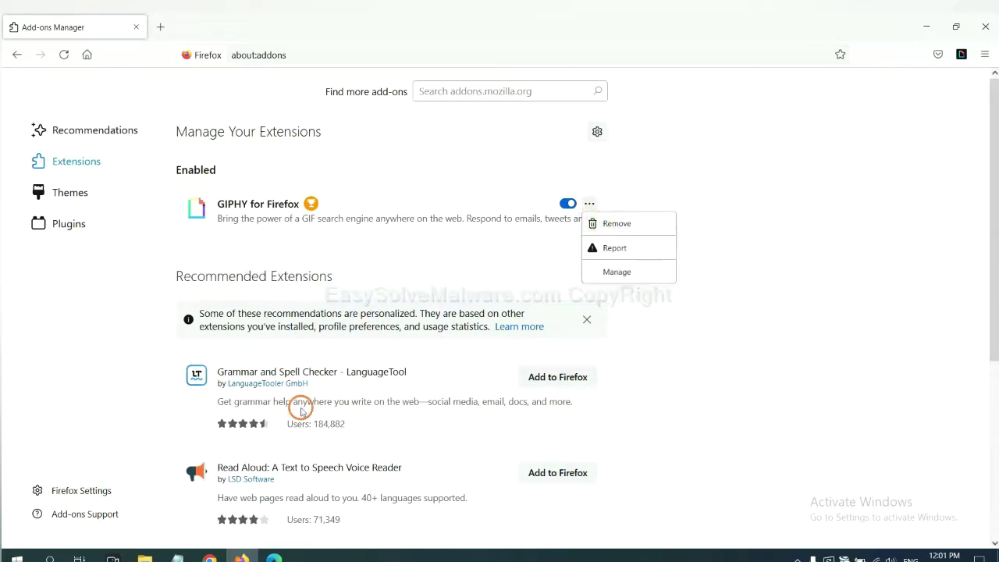
# - Switch to Microsoft Edge and remove the ArcVpn Free Fast VPN Proxy extension on its Extensions page
pyautogui.click(272, 556)
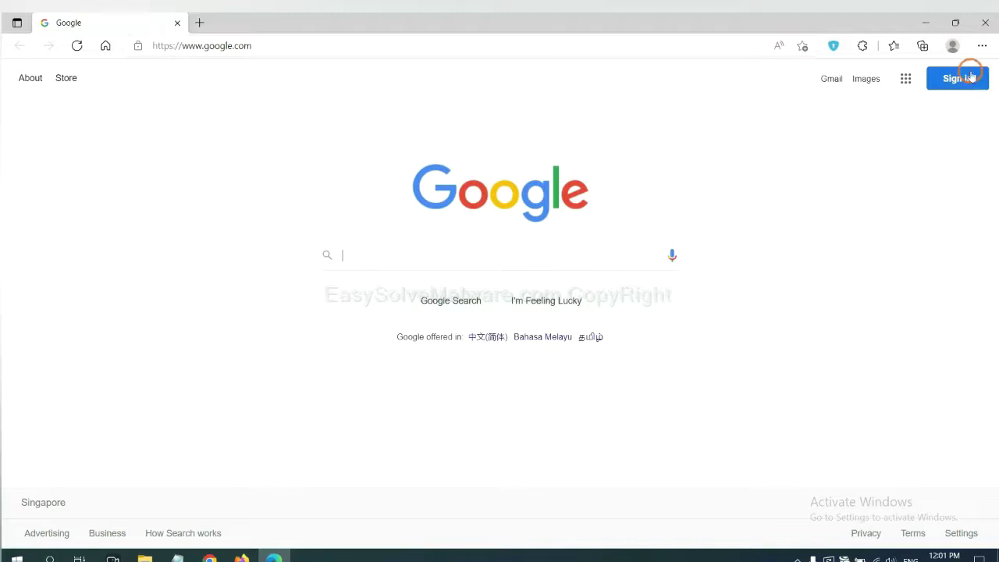
pyautogui.click(981, 47)
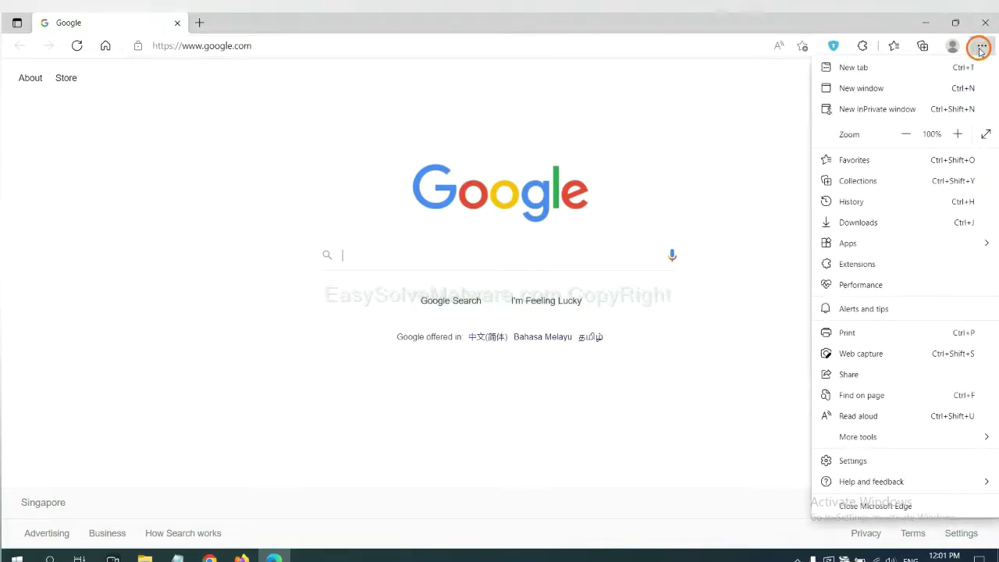
pyautogui.rightClick(861, 266)
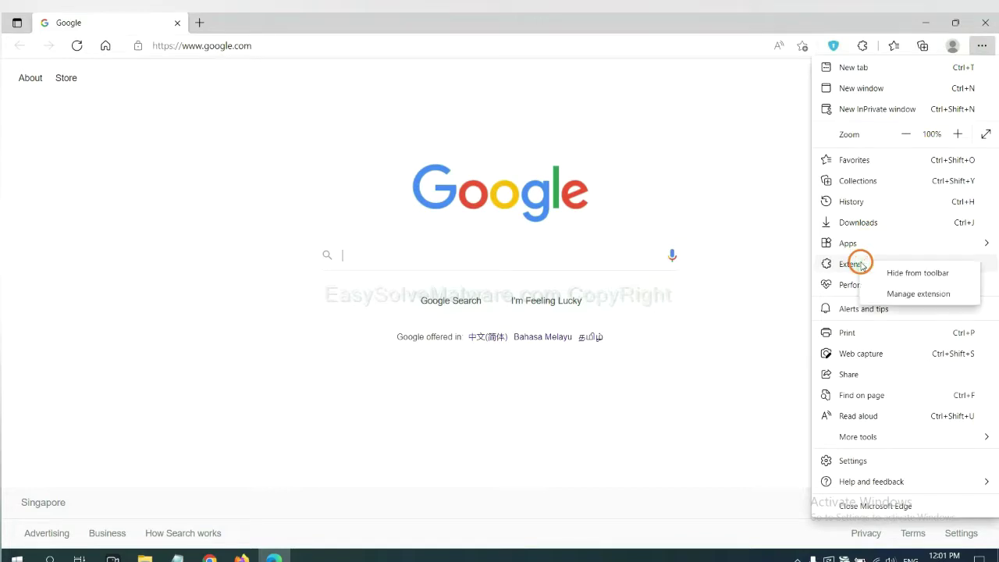
pyautogui.click(899, 293)
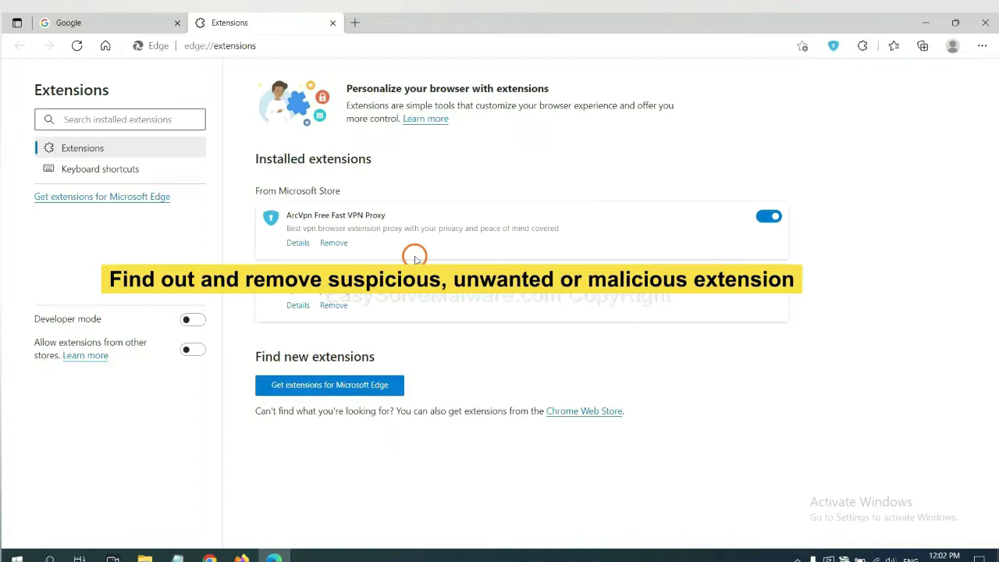
pyautogui.click(343, 246)
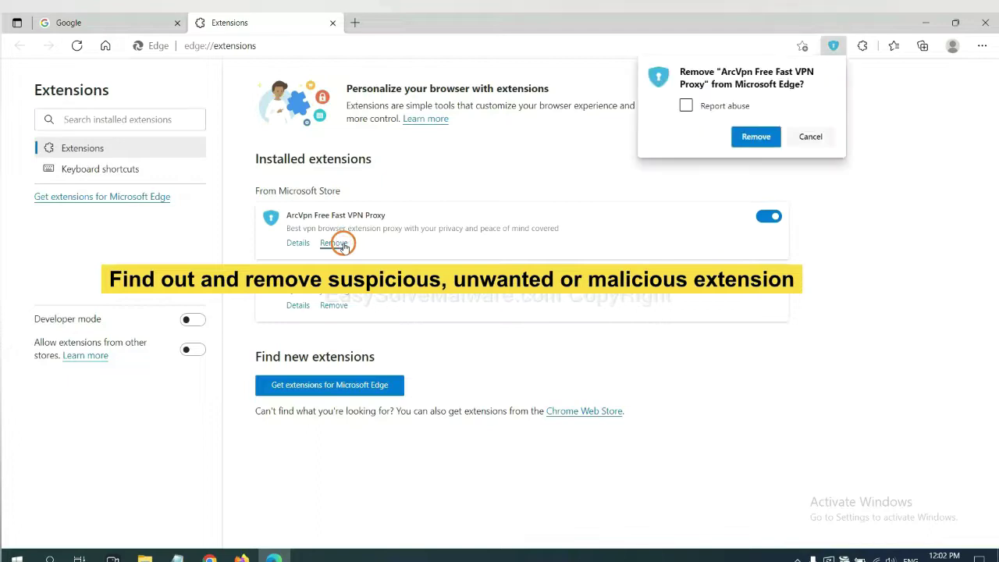
pyautogui.click(754, 137)
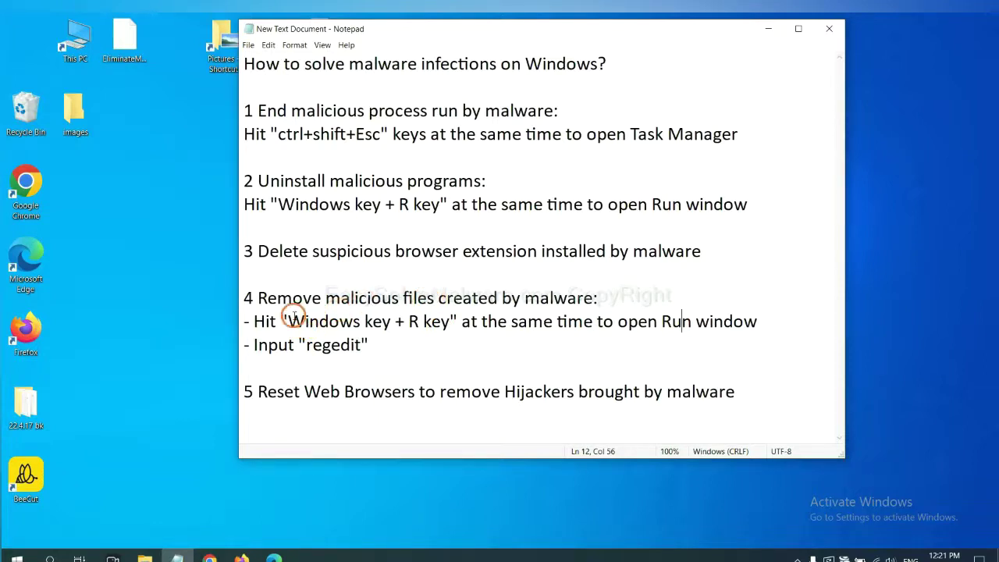
# - Open the Registry Editor by running the command "regedit", following the fourth removal step in the notes
pyautogui.moveTo(254, 321); pyautogui.dragTo(569, 336)
pyautogui.click(580, 328)
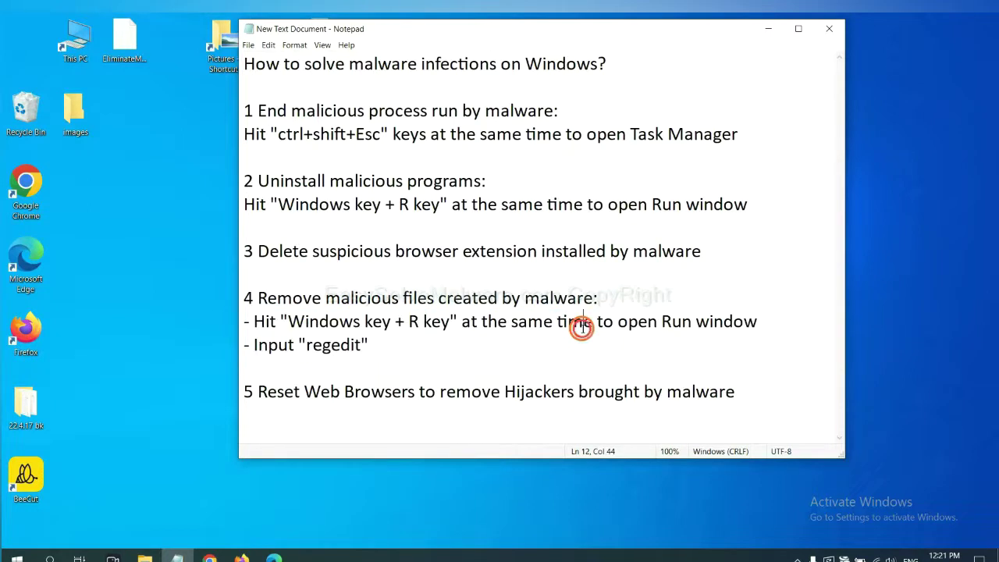
pyautogui.press('super+r')
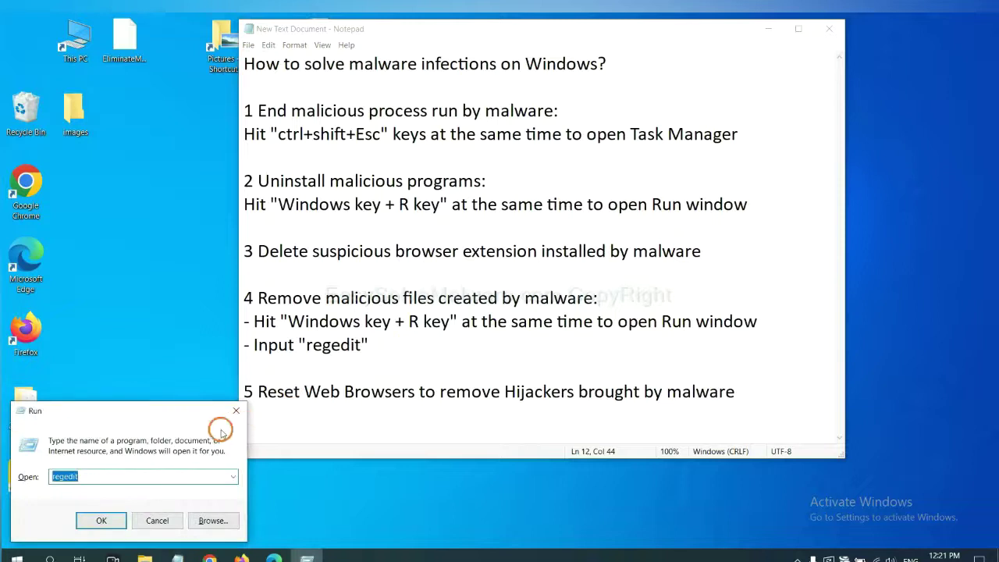
pyautogui.moveTo(183, 408); pyautogui.dragTo(796, 221)
pyautogui.click(737, 284)
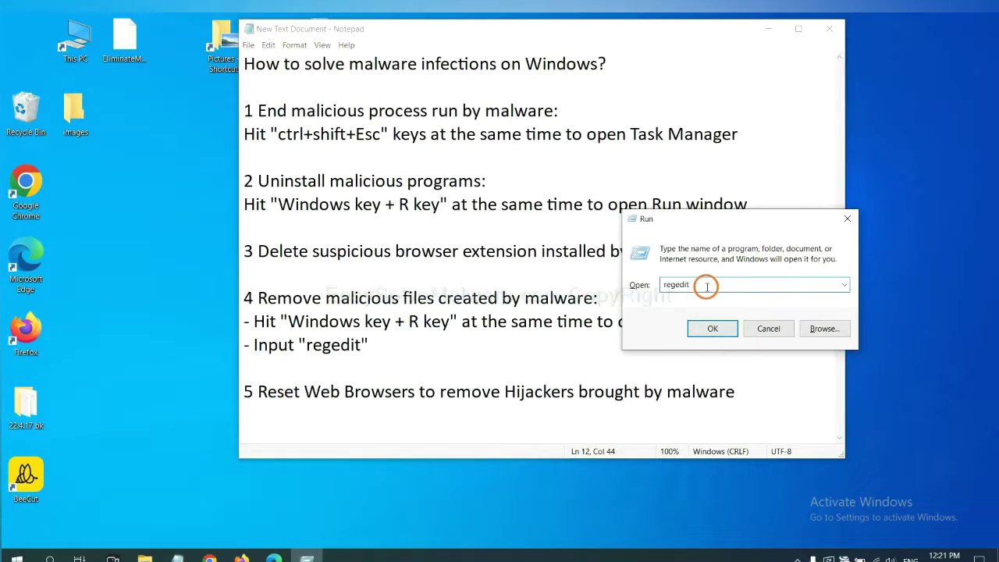
pyautogui.click(711, 328)
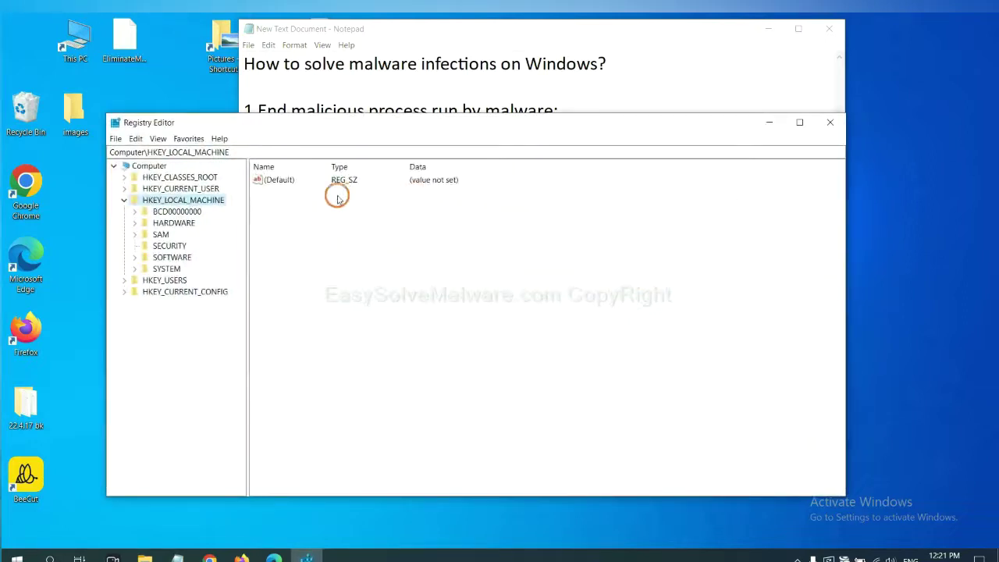
# - Search the registry for "beecut" and call up the available actions for the FEATURE_BROWSER_EMULATION key
pyautogui.click(138, 139)
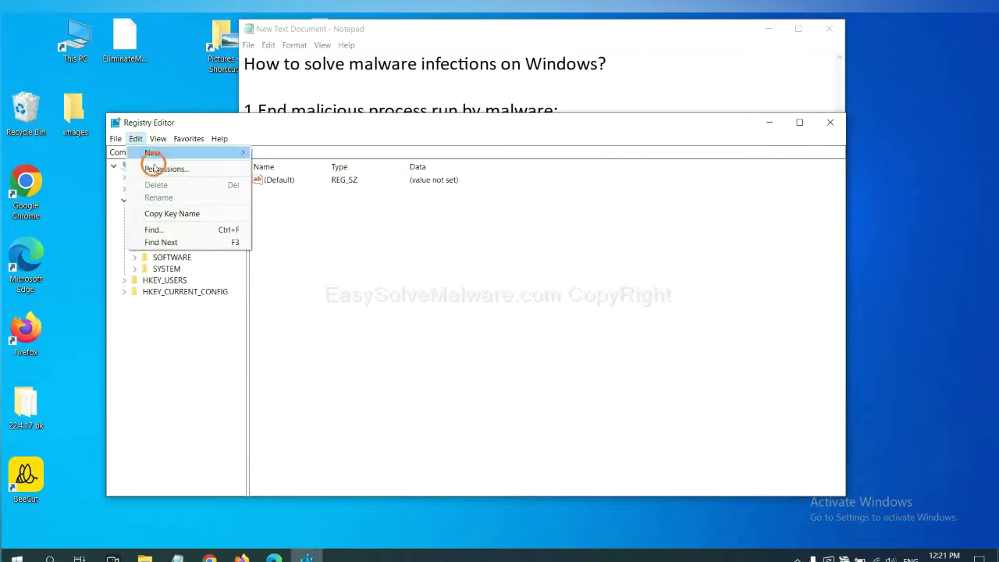
pyautogui.click(178, 231)
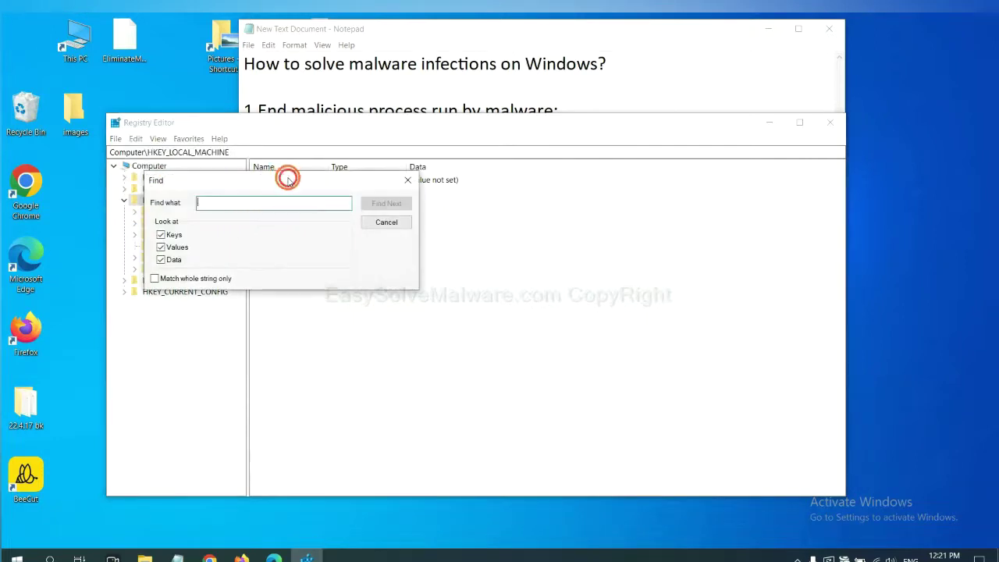
pyautogui.moveTo(287, 179); pyautogui.dragTo(382, 204)
pyautogui.click(359, 234)
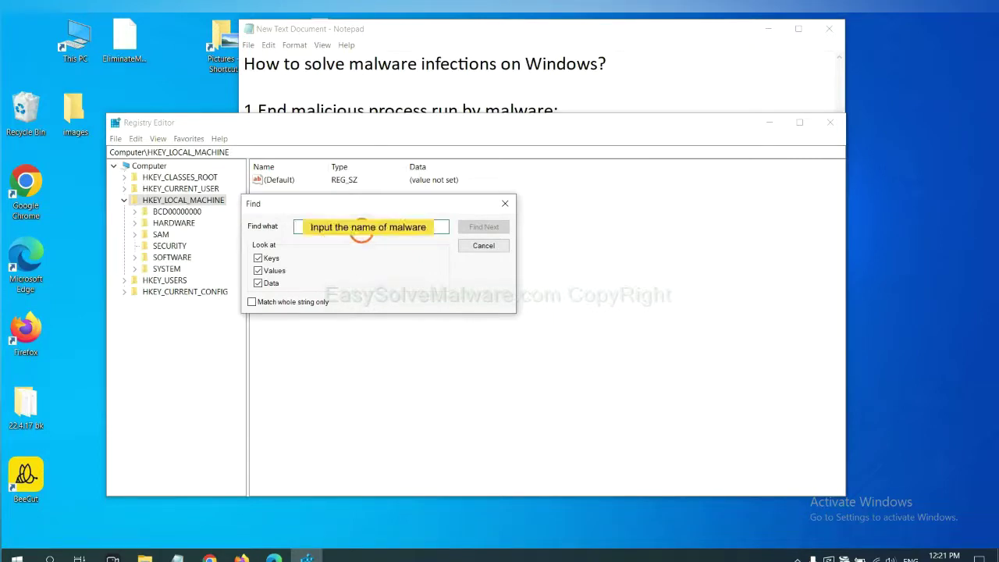
pyautogui.write('beecut')
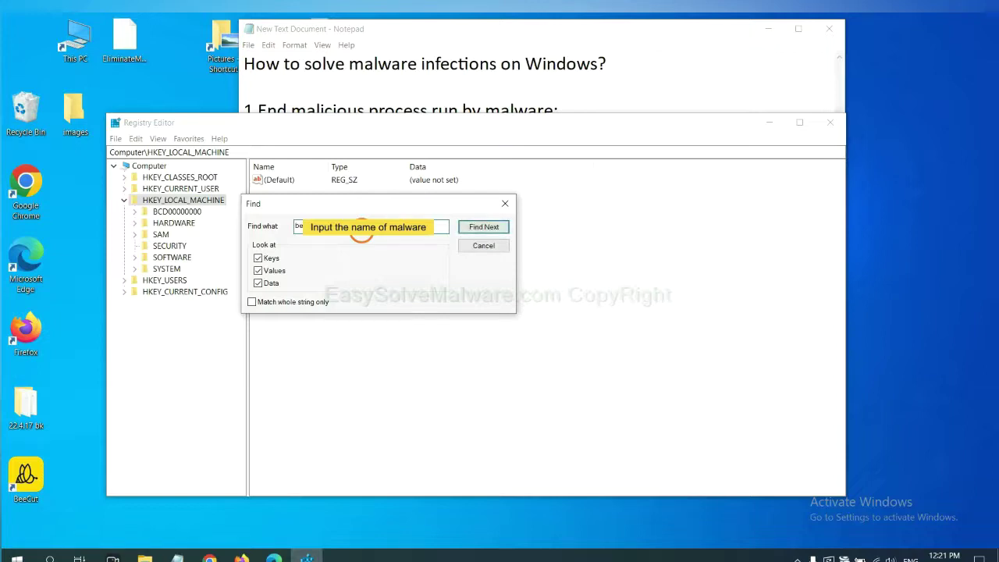
pyautogui.click(481, 226)
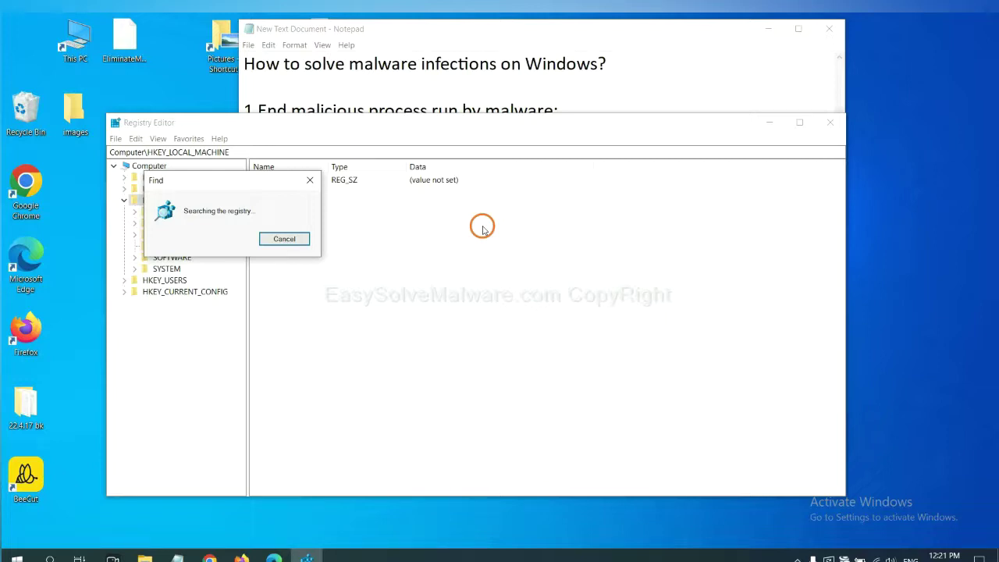
pyautogui.moveTo(243, 180); pyautogui.dragTo(425, 181)
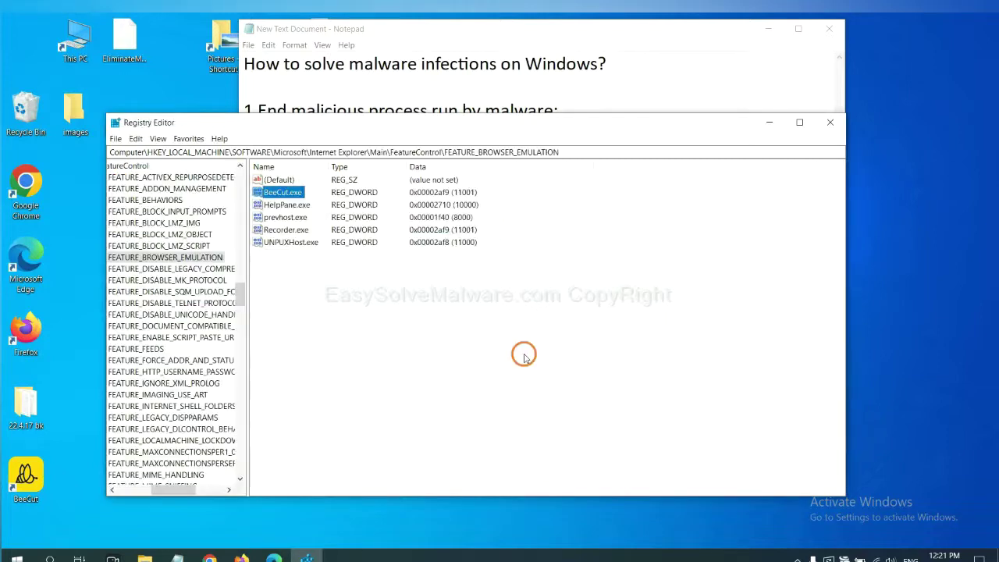
pyautogui.moveTo(165, 490); pyautogui.dragTo(203, 437)
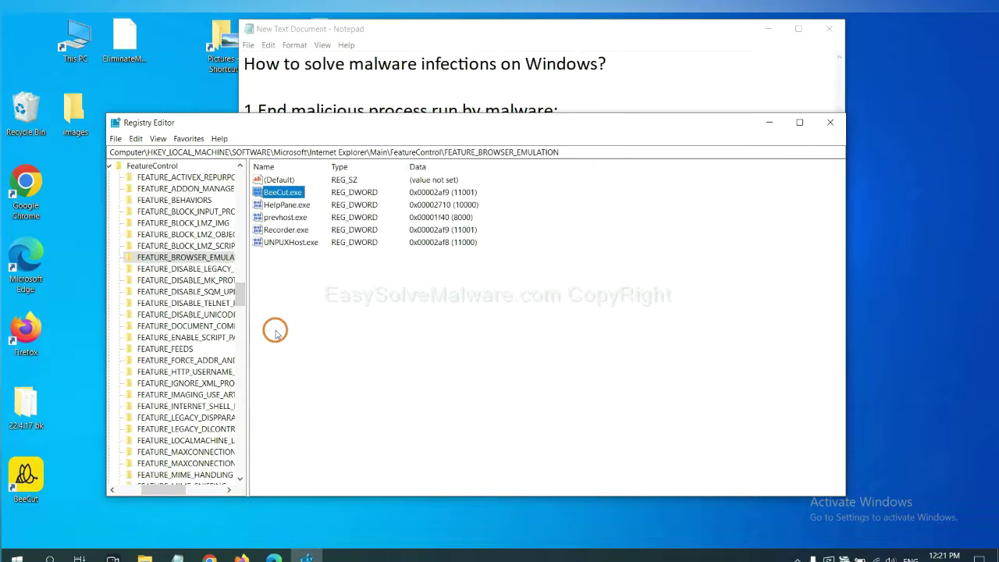
pyautogui.rightClick(205, 257)
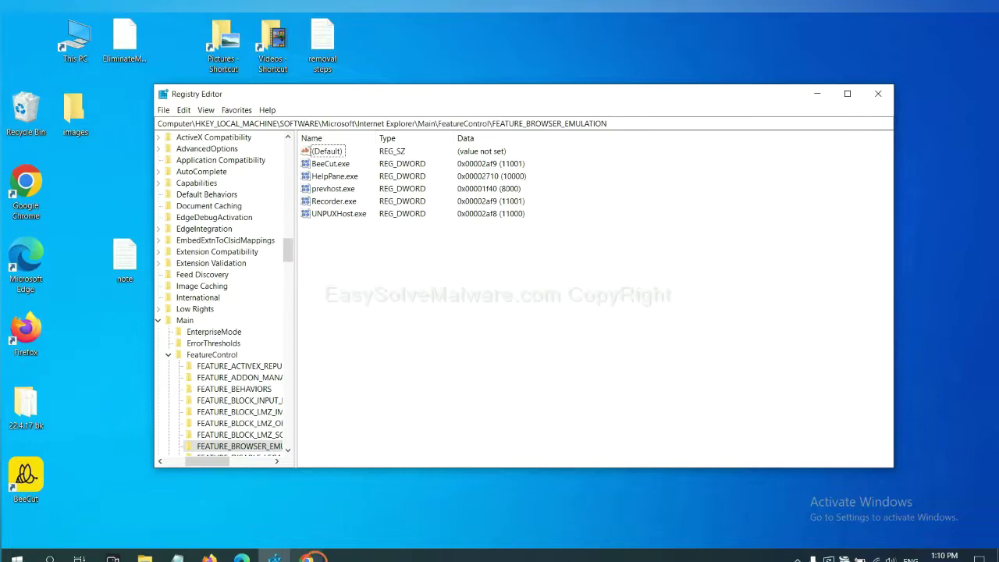
# - Switch to Google Chrome and look through the Windows and Mac malware removal steps on easysolvemalware.com
pyautogui.click(307, 556)
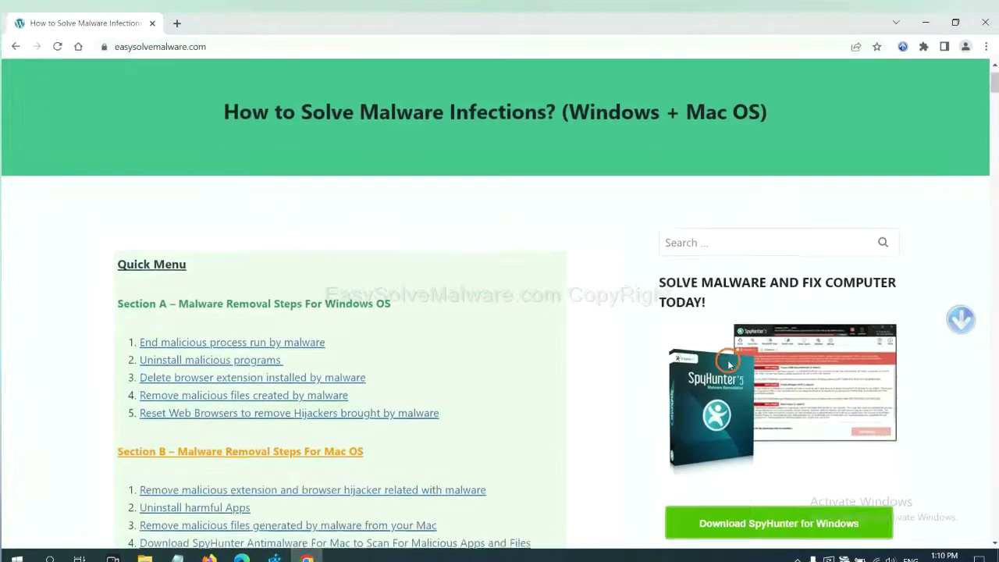
pyautogui.scroll(-1, 718, 367)
pyautogui.scroll(1, 722, 379)
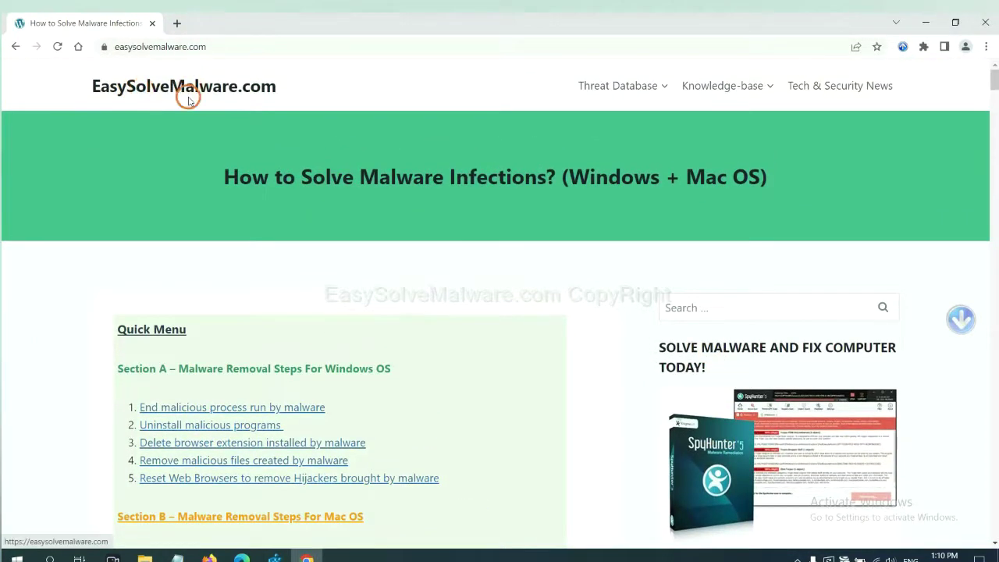
pyautogui.scroll(-2, 833, 401)
pyautogui.scroll(-2, 834, 401)
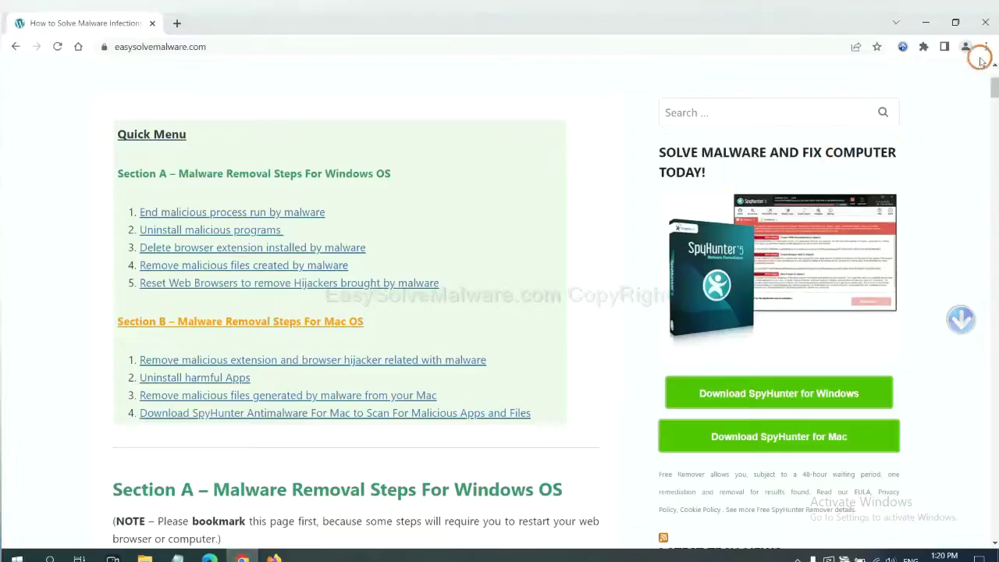
# - Search Chrome's settings for "reset" and open the option to restore settings to their original defaults
pyautogui.click(987, 49)
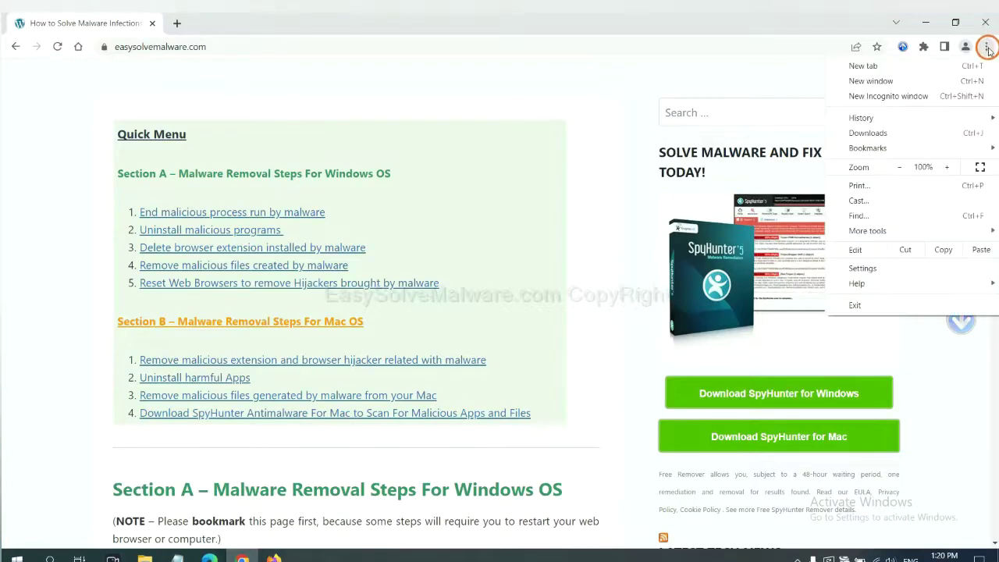
pyautogui.click(876, 265)
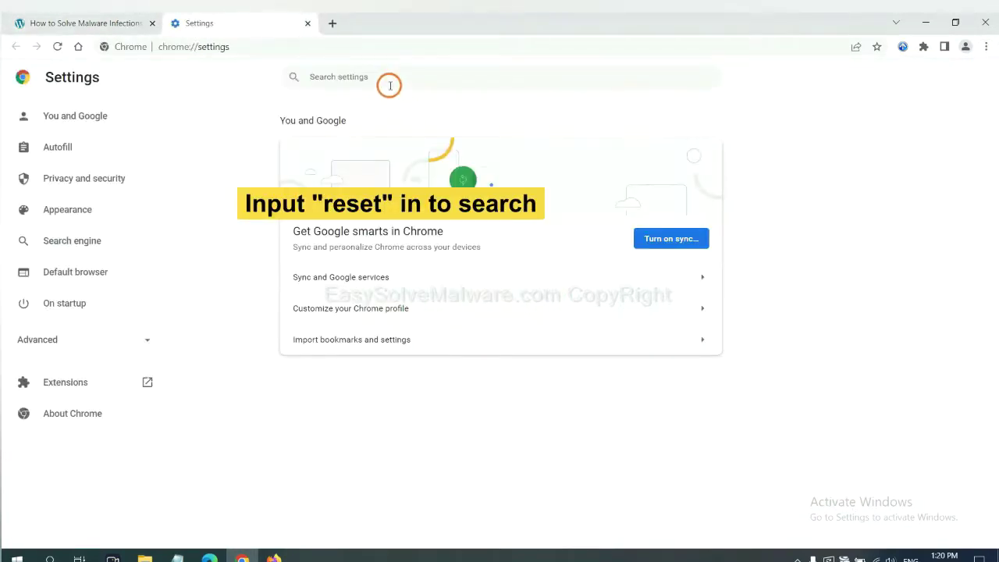
pyautogui.write('reset')
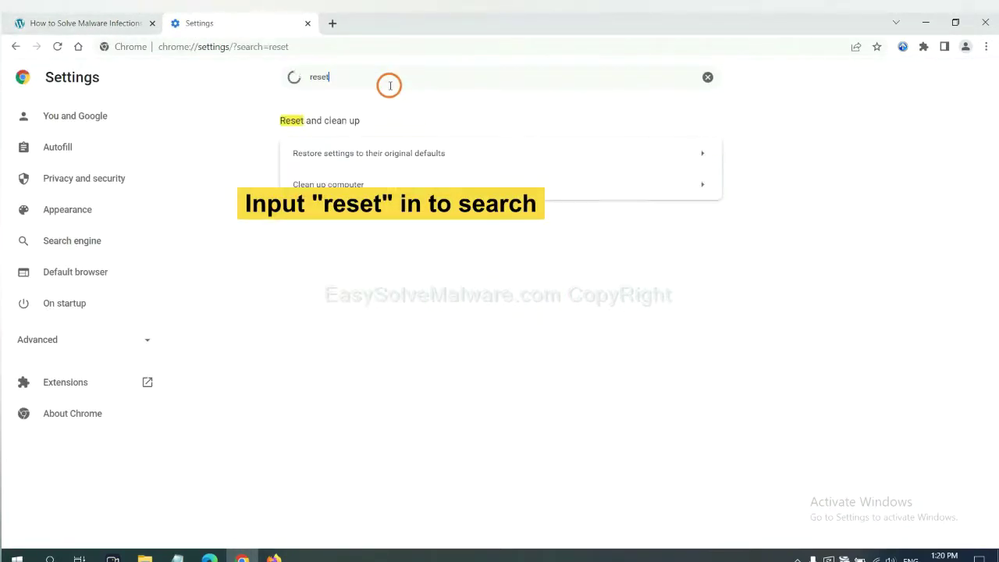
pyautogui.click(429, 152)
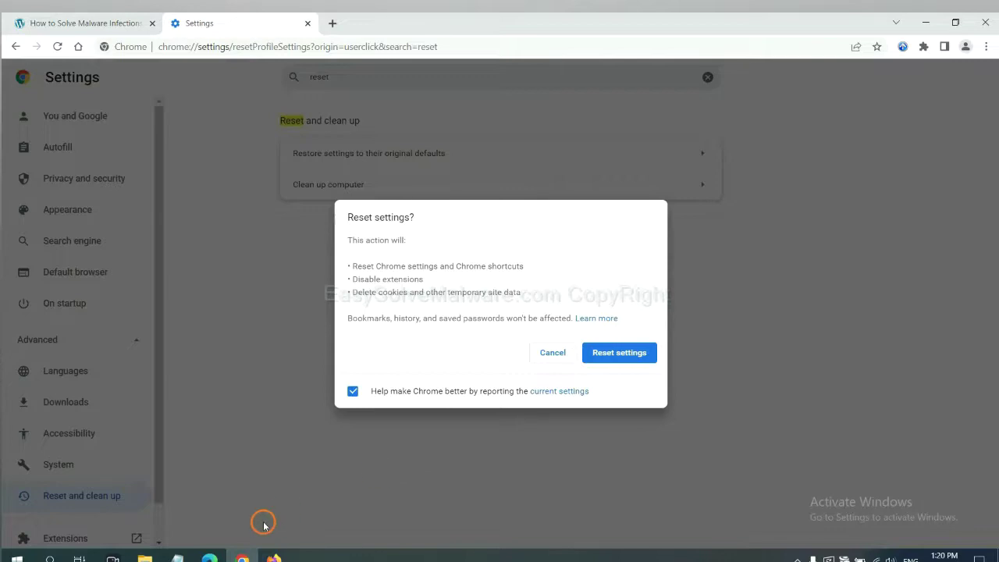
# - Switch to Firefox, open its Troubleshooting Information page, and bring up the dialog for refreshing Firefox to its default settings
pyautogui.click(277, 556)
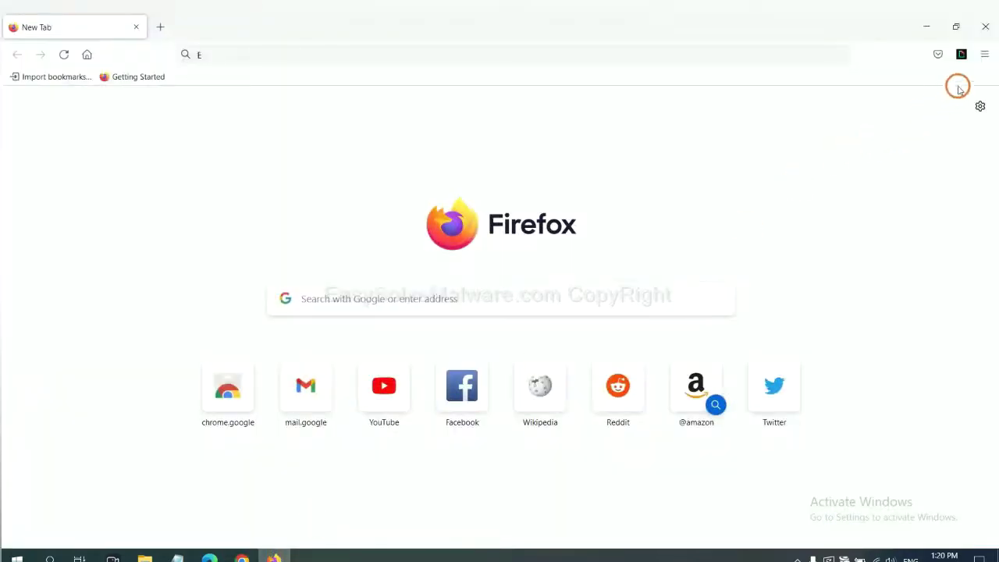
pyautogui.click(984, 58)
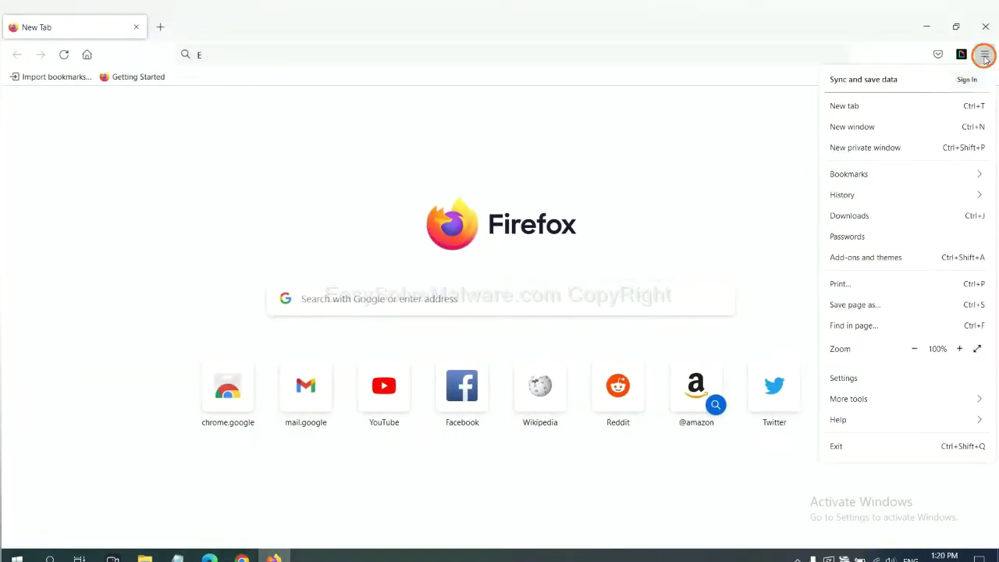
pyautogui.click(861, 420)
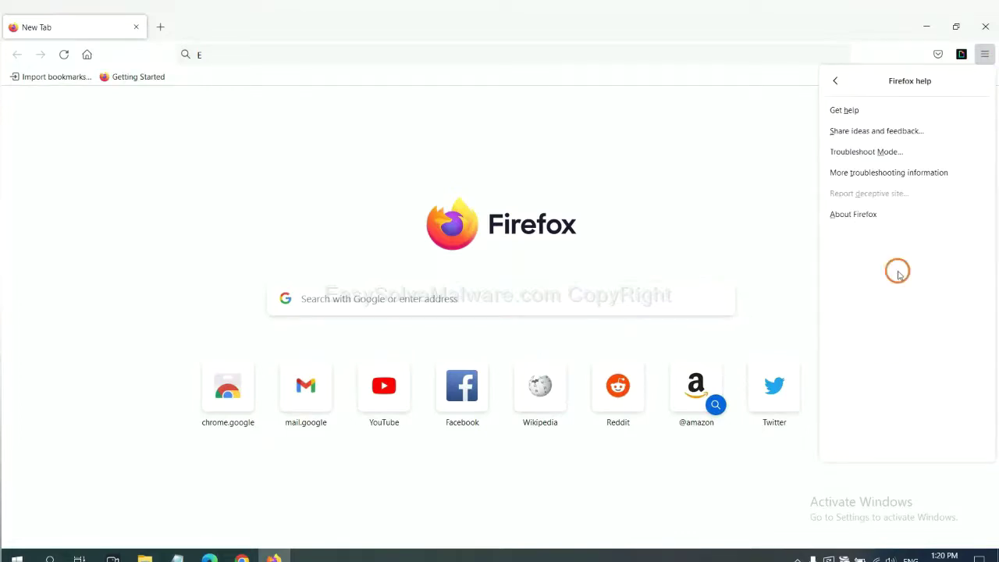
pyautogui.click(879, 175)
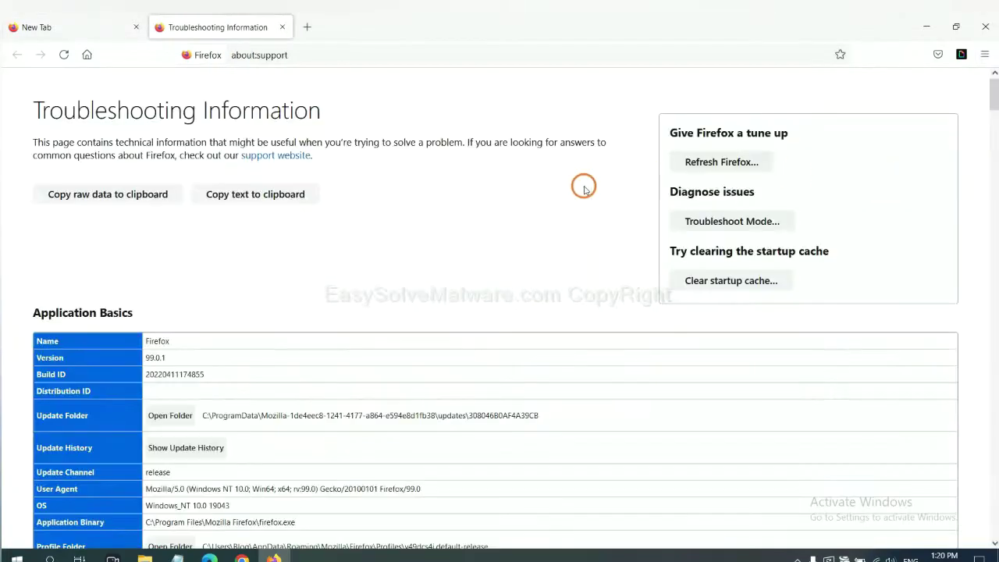
pyautogui.click(702, 164)
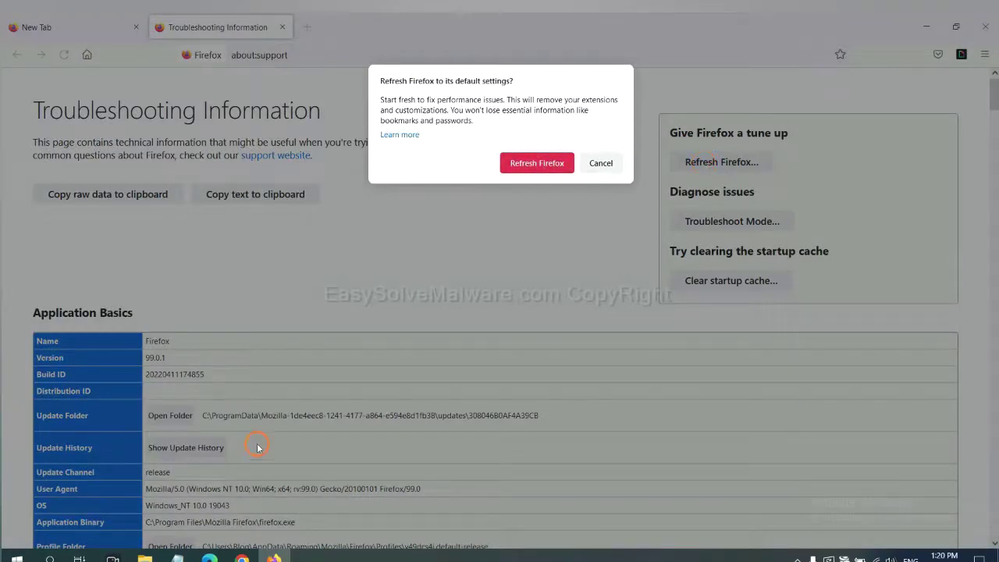
# - Switch to Microsoft Edge, search its settings for "reset", and open the option to restore settings to their default values
pyautogui.click(209, 559)
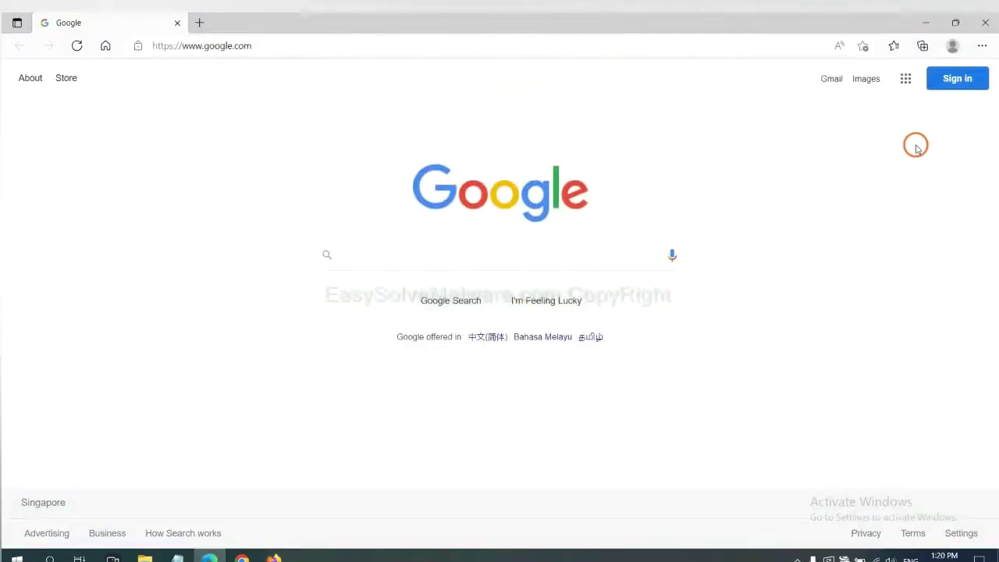
pyautogui.click(982, 46)
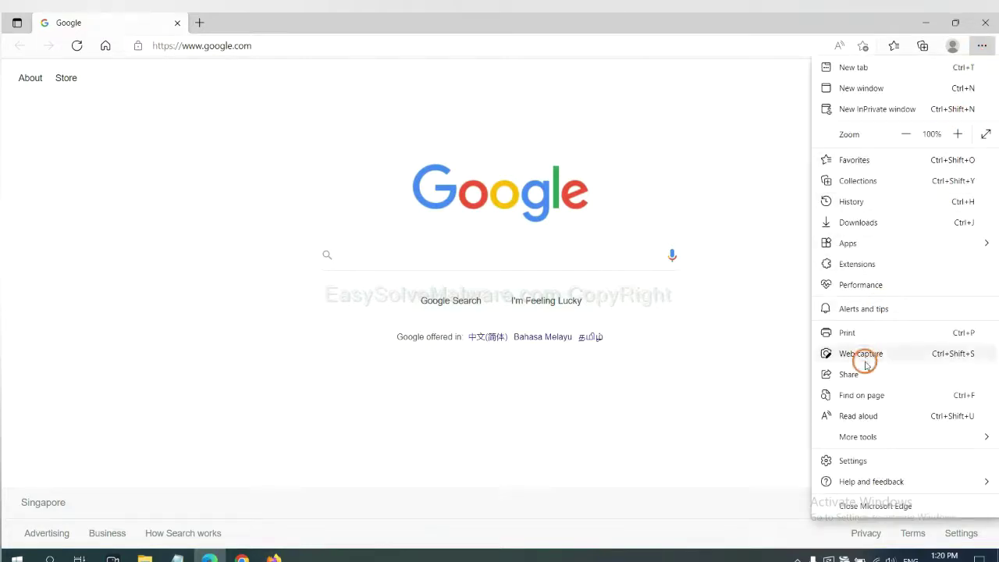
pyautogui.click(853, 460)
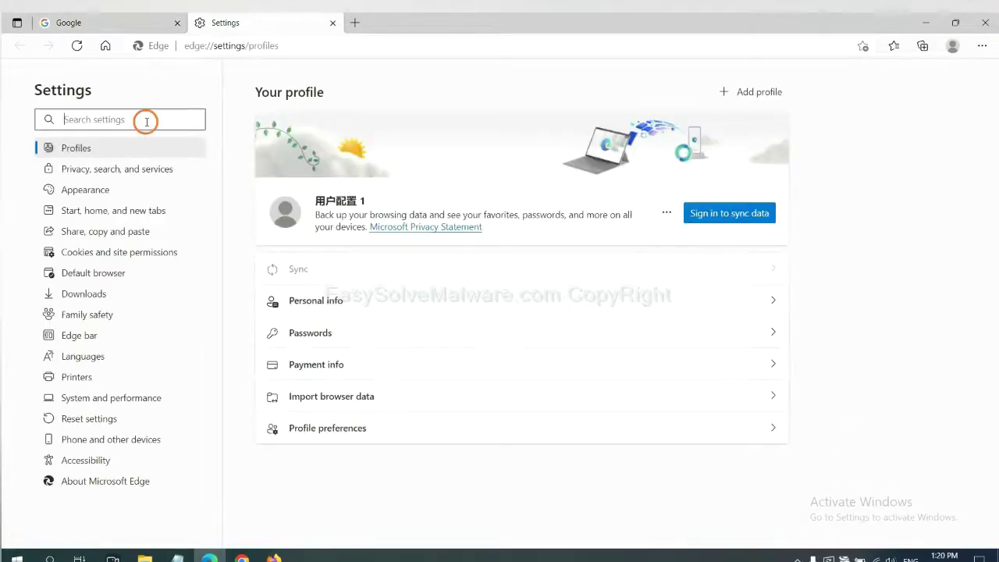
pyautogui.write('re')
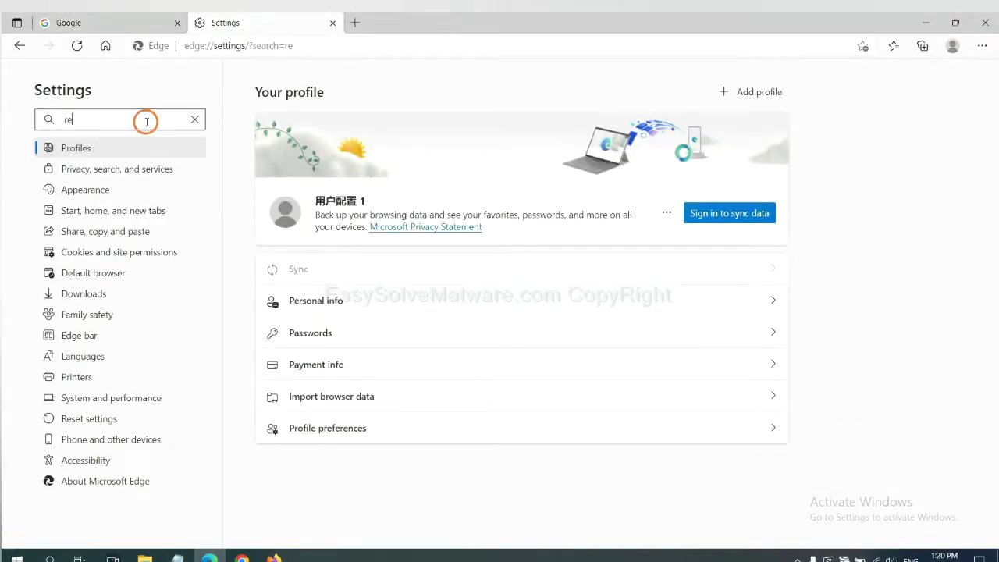
pyautogui.write('set')
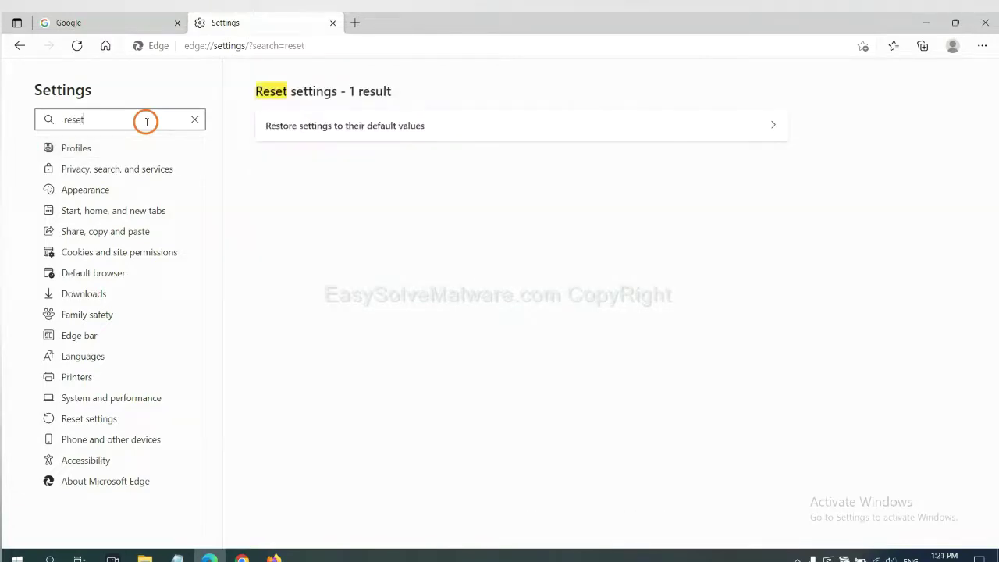
pyautogui.click(352, 124)
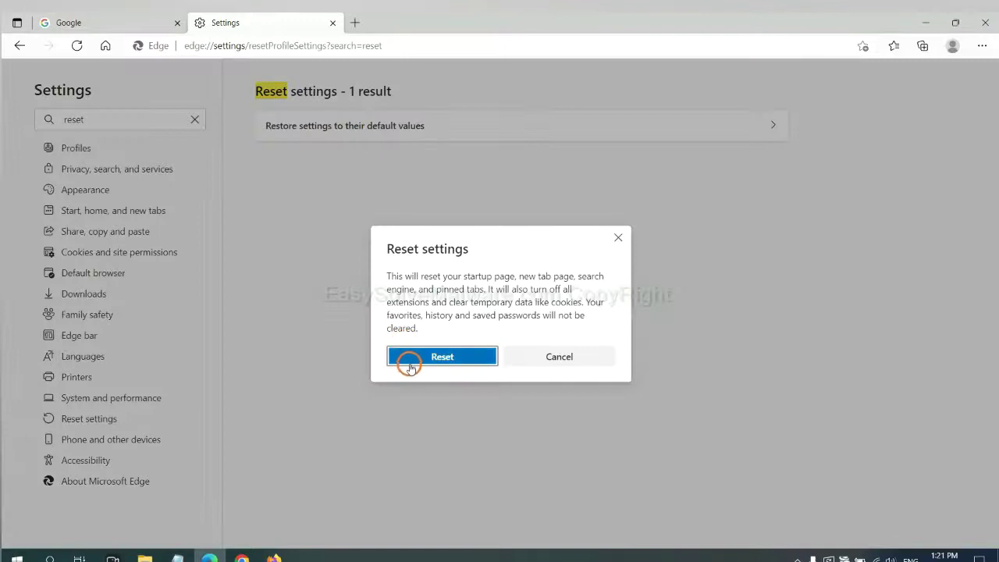